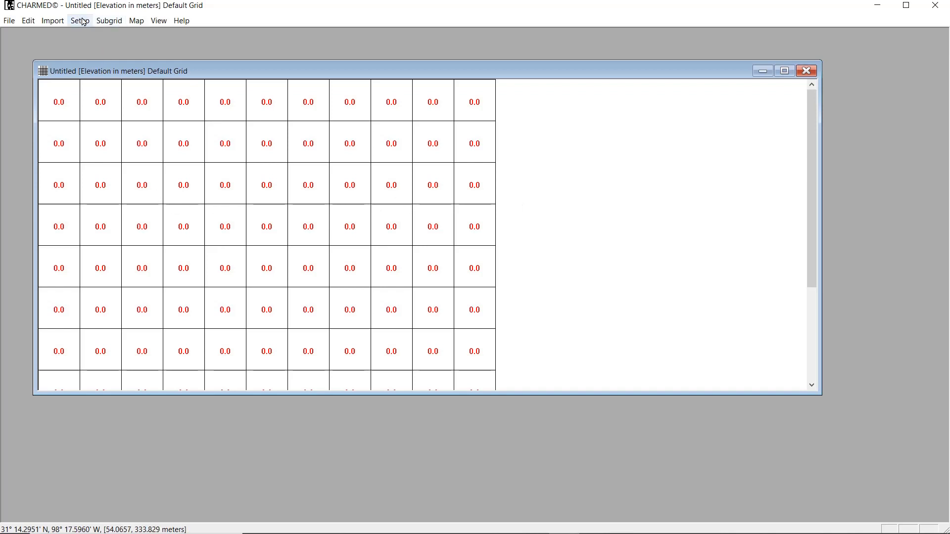
Open the grid definition and view the grid's southwest corner location on the Home1.map map, then close the map.
left_click(80, 20)
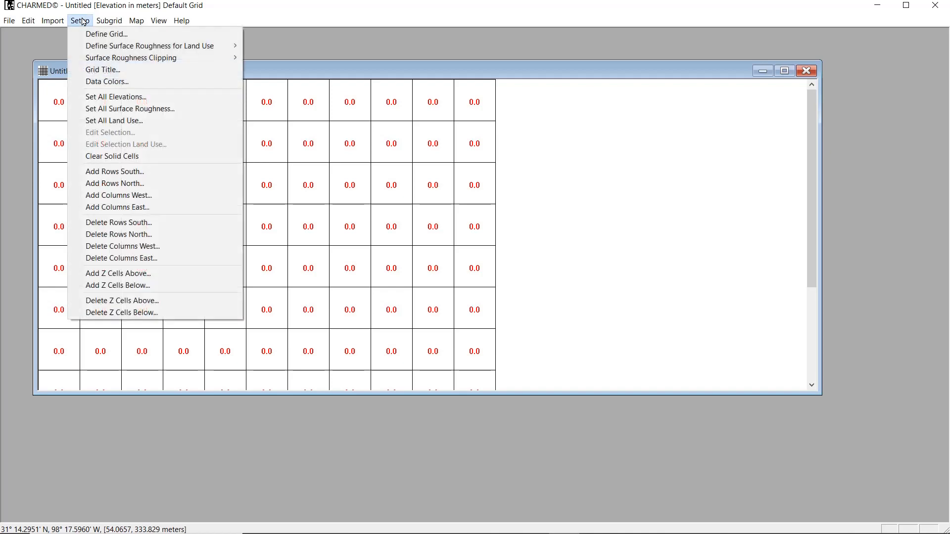
left_click(90, 35)
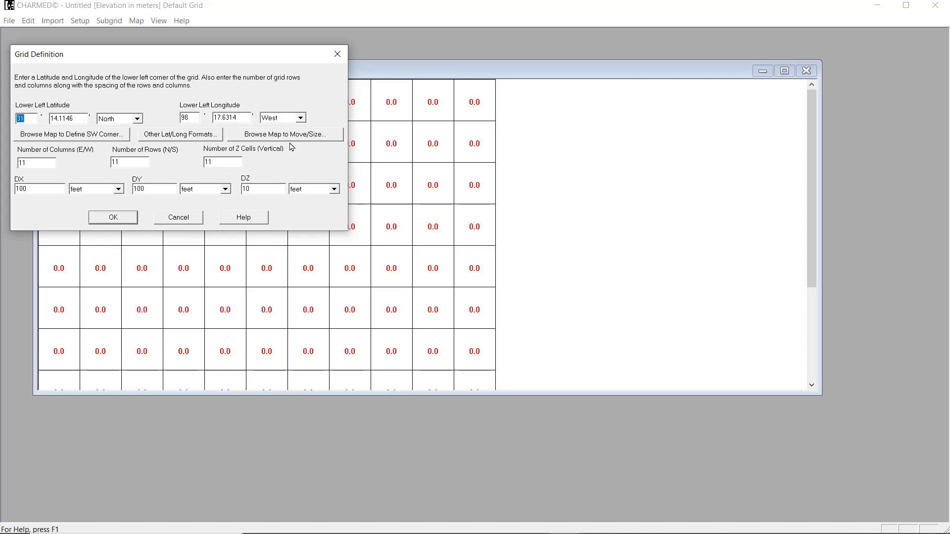
left_click(53, 137)
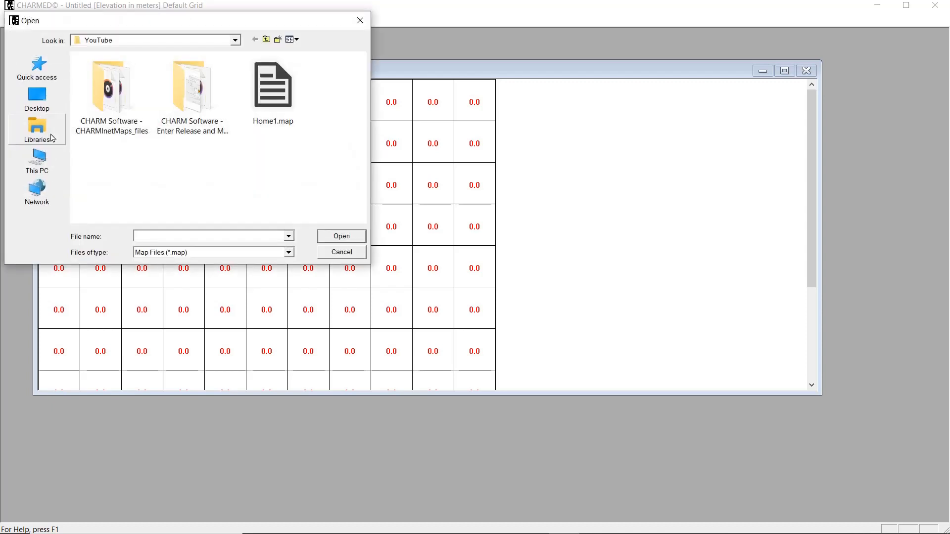
double_click(277, 97)
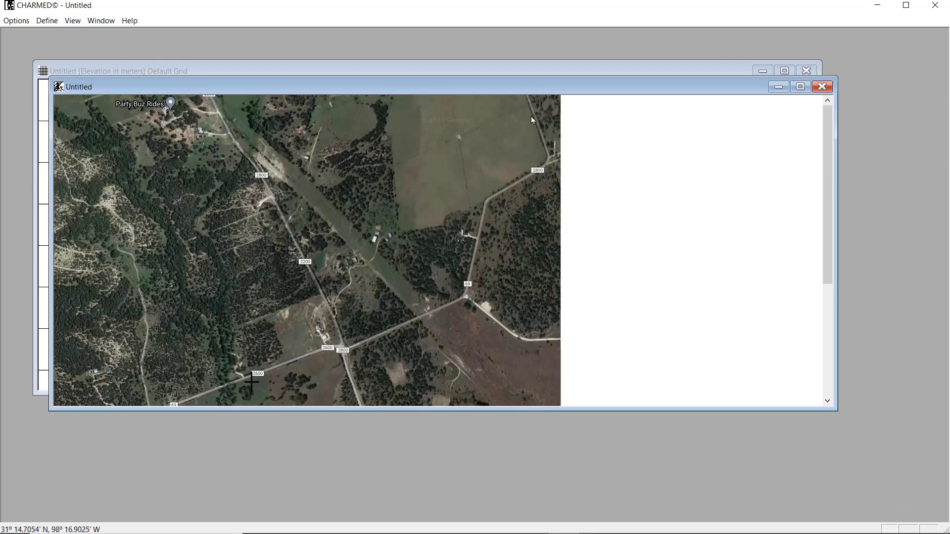
left_click(800, 87)
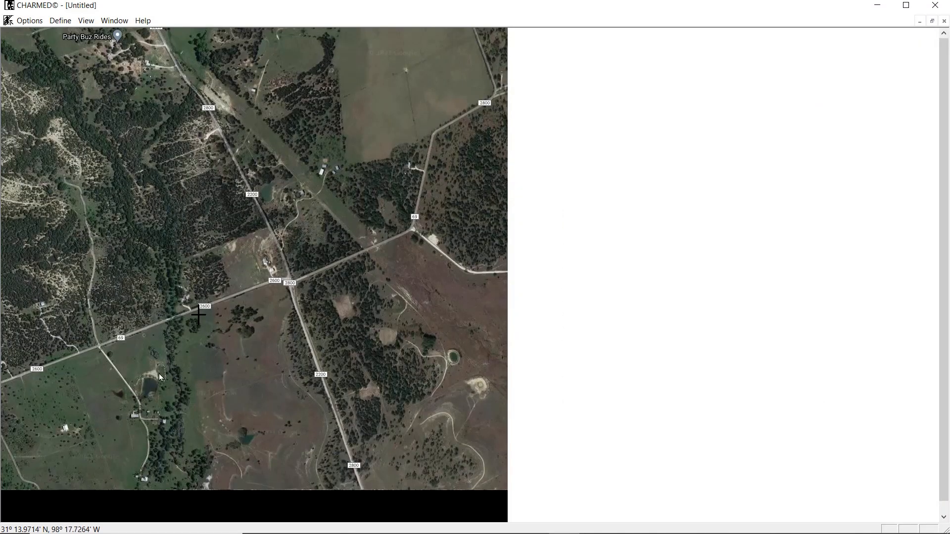
scroll(197, 332, "up", 1)
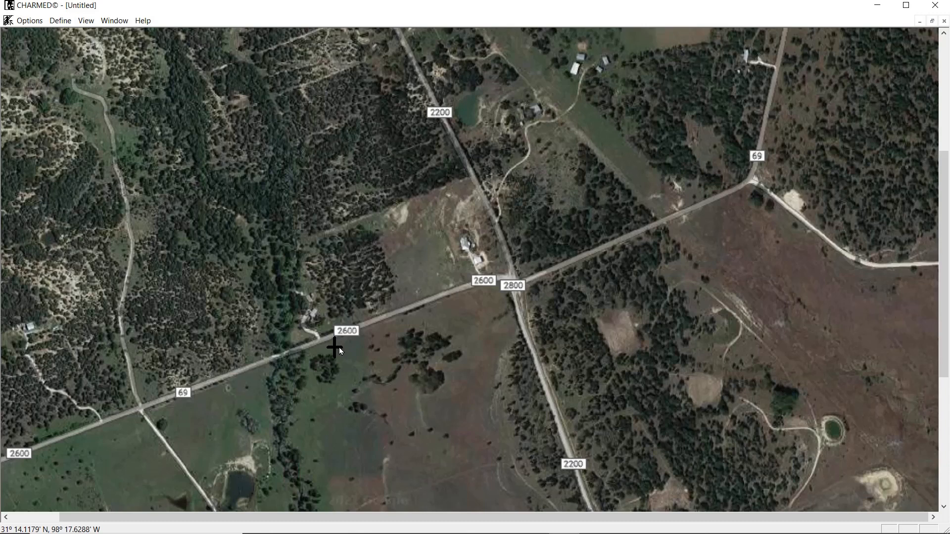
left_click(30, 21)
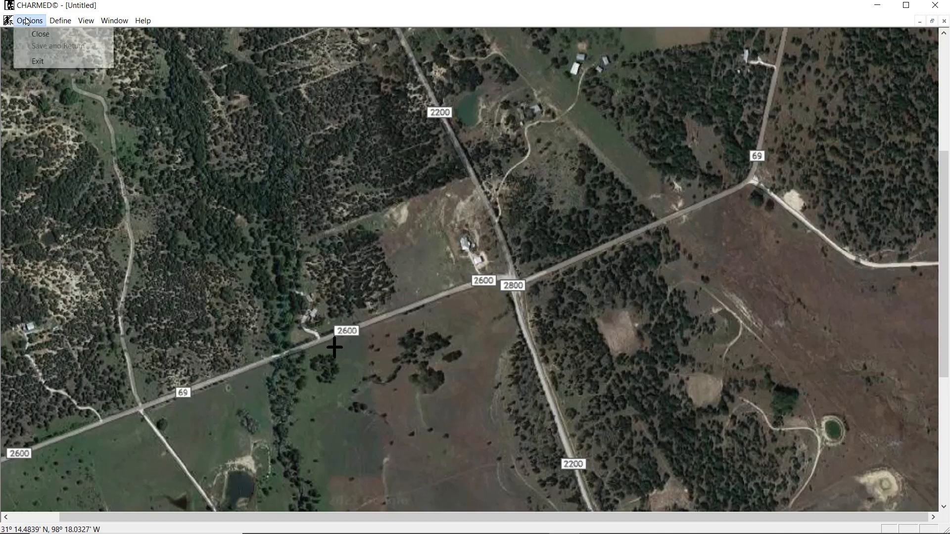
left_click(35, 34)
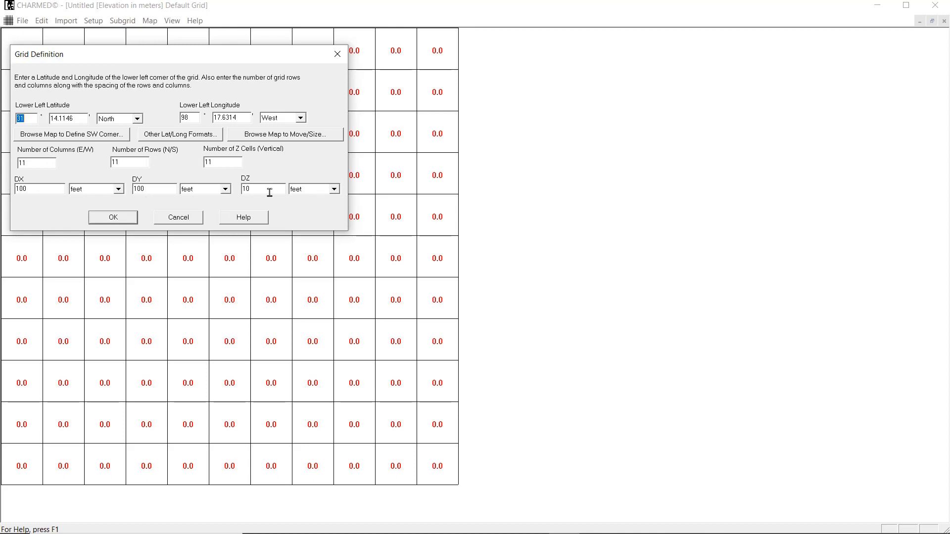
Check the grid's position and size on the Home1.map map and accept the grid definition.
left_click(269, 136)
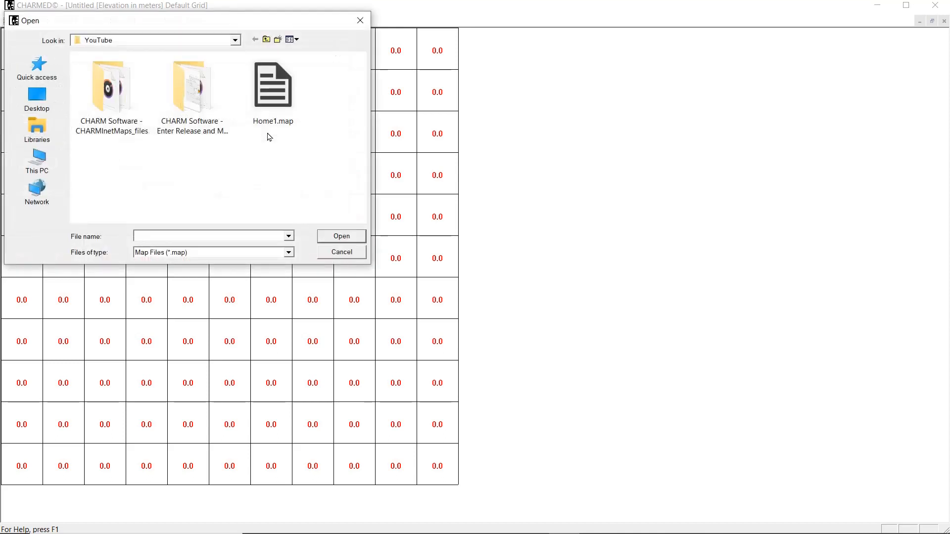
left_click(277, 88)
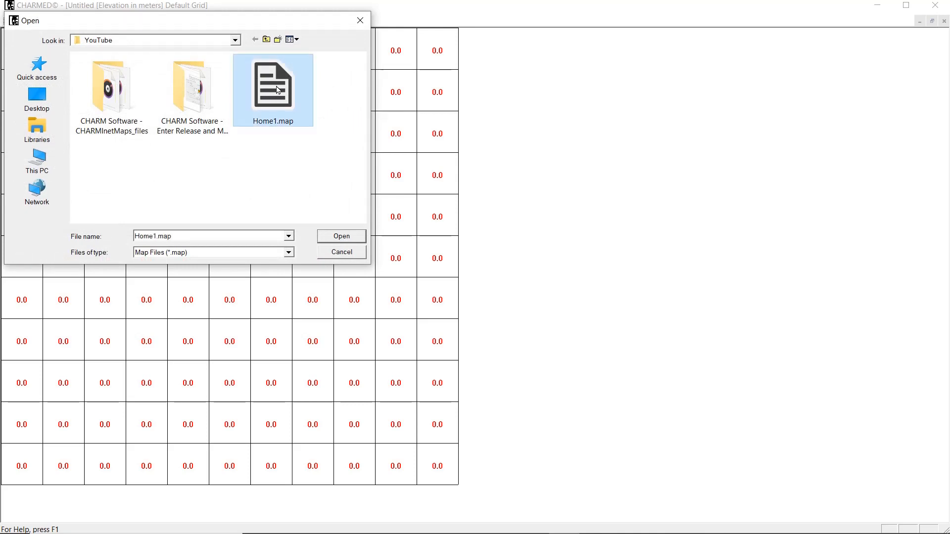
double_click(277, 89)
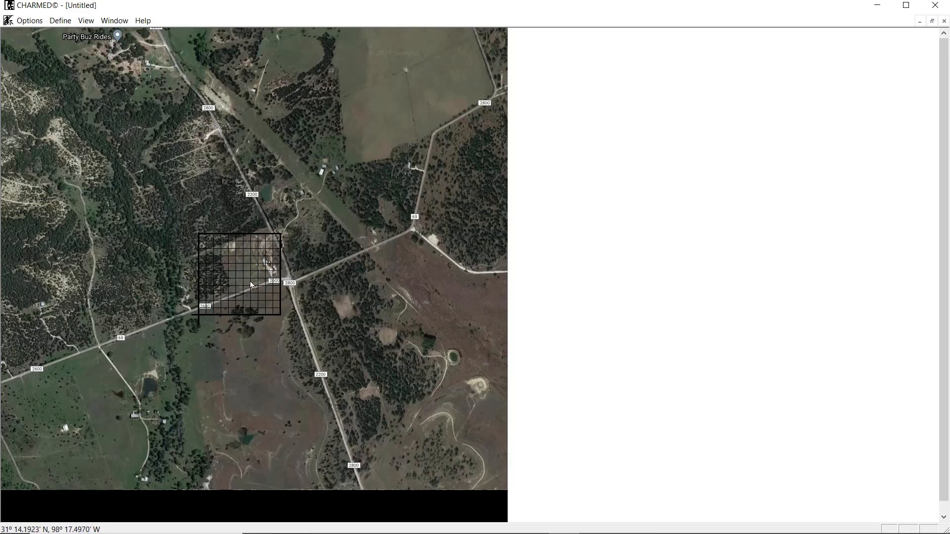
scroll(249, 278, "up", 1)
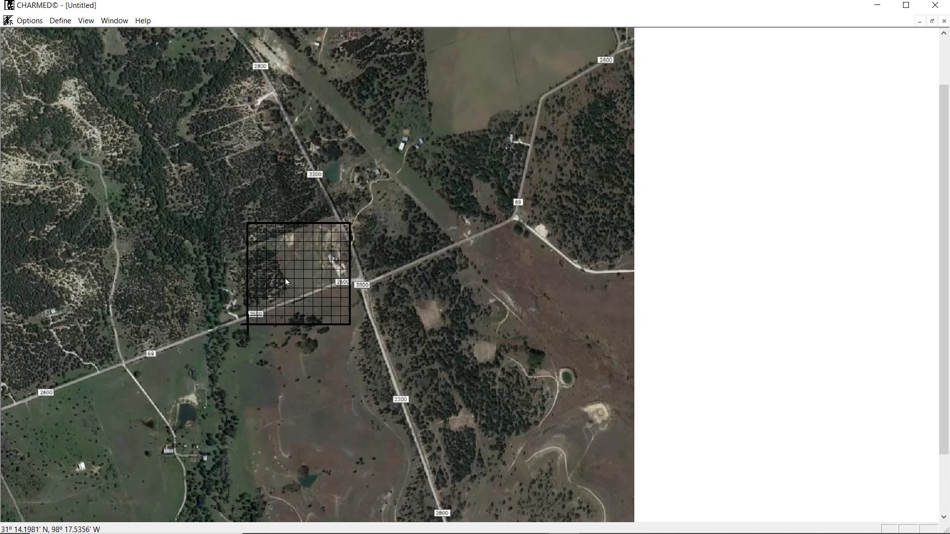
scroll(316, 282, "up", 1)
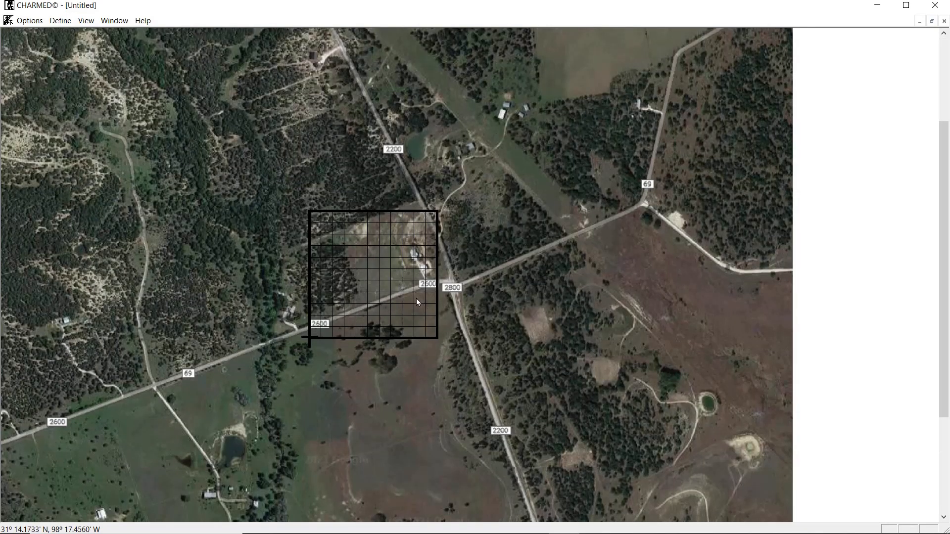
scroll(418, 301, "up", 1)
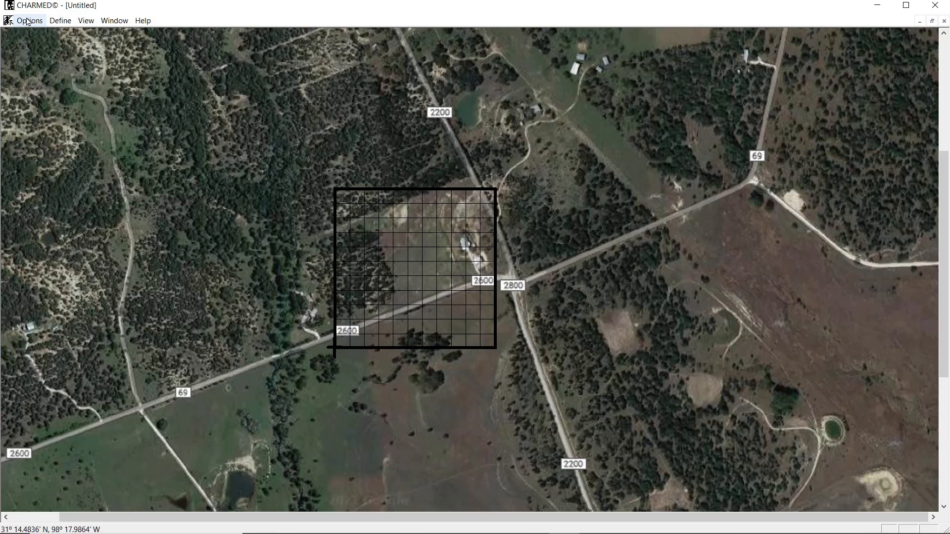
left_click(28, 21)
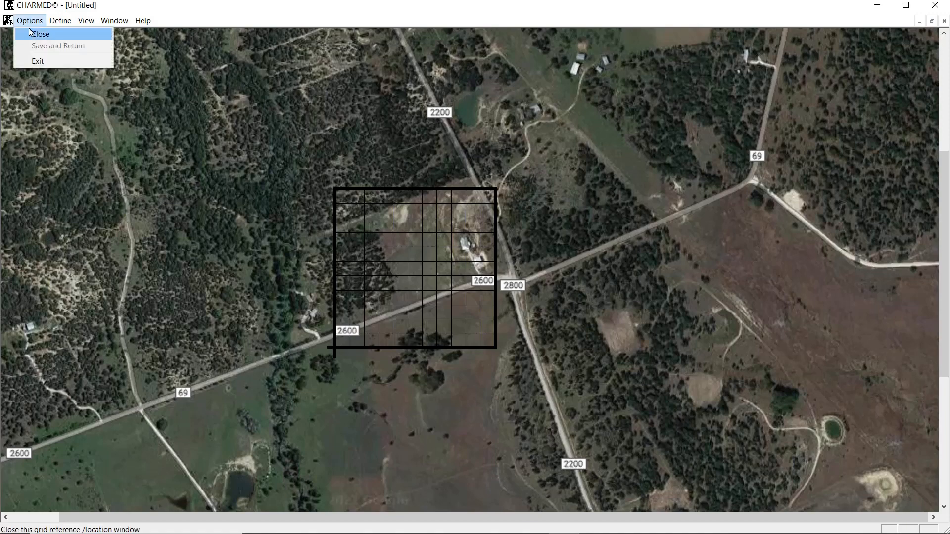
left_click(30, 34)
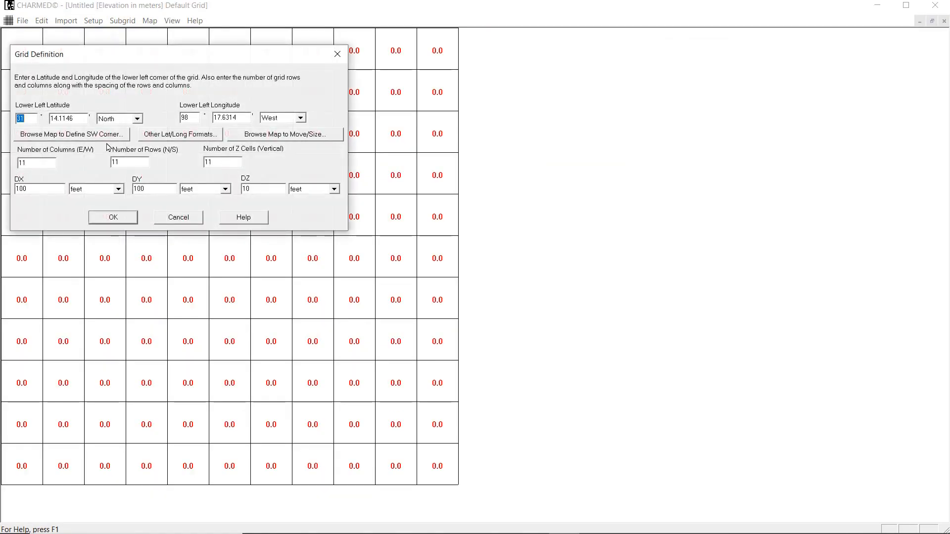
left_click(114, 218)
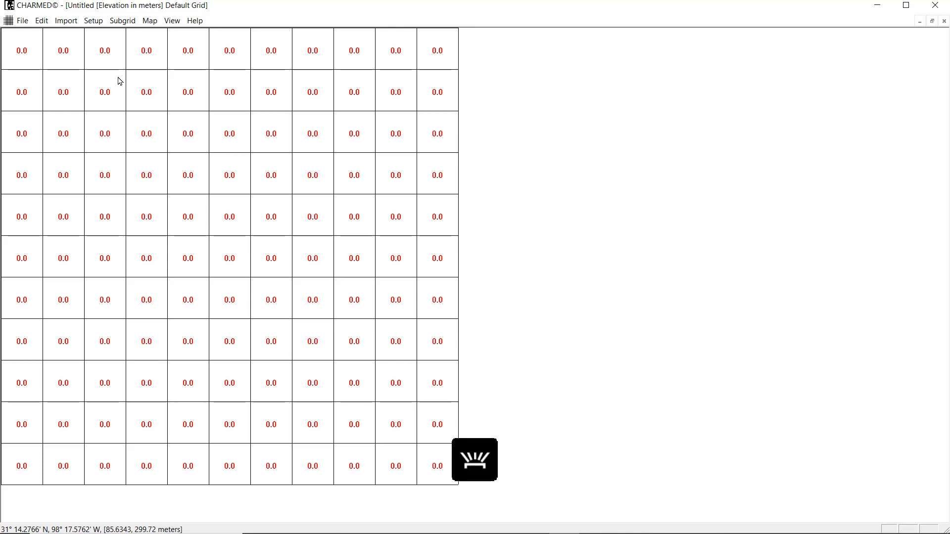
Consult the context help on importing GLCC land use data and close it.
key("shift+F1")
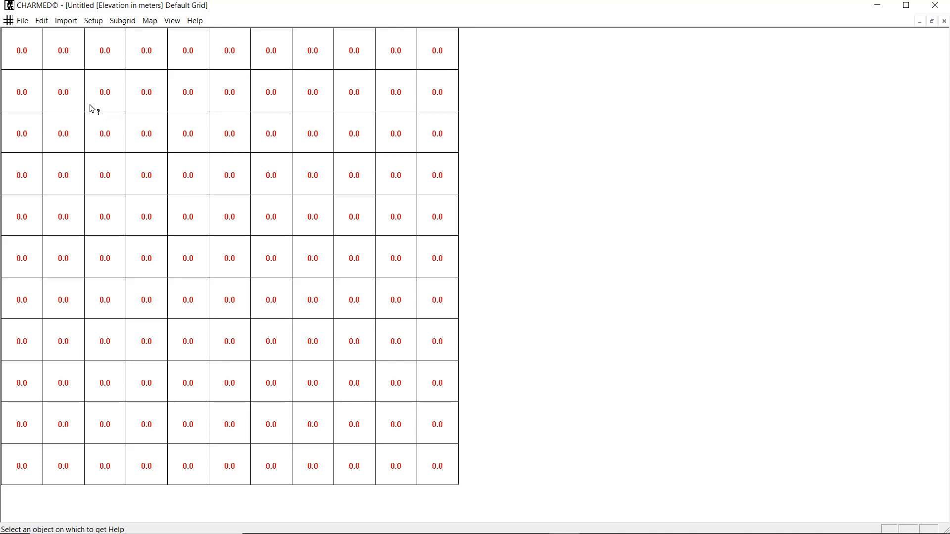
left_click(69, 25)
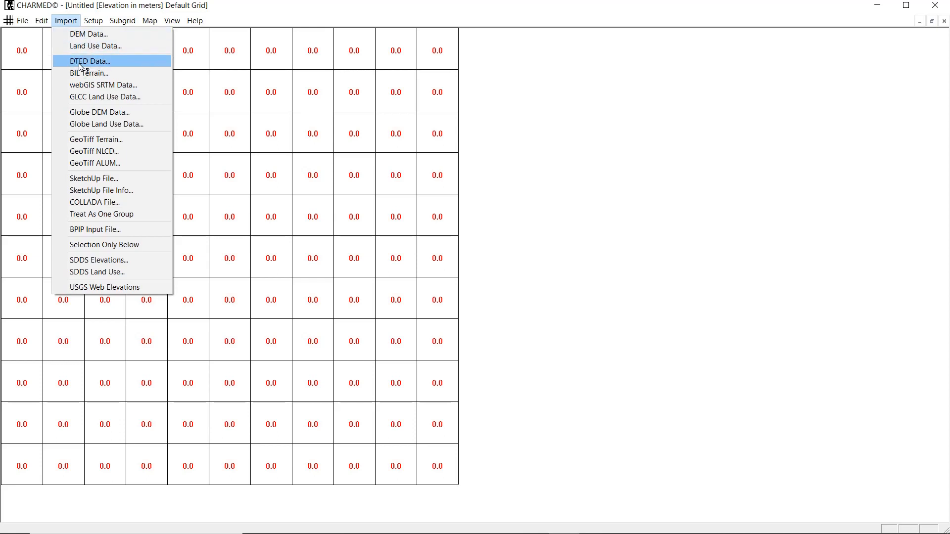
left_click(86, 96)
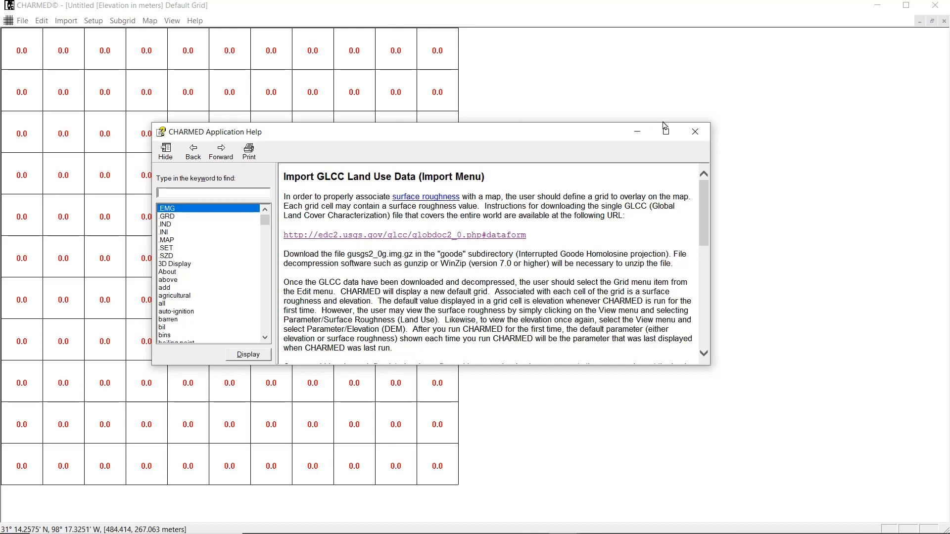
left_click(695, 131)
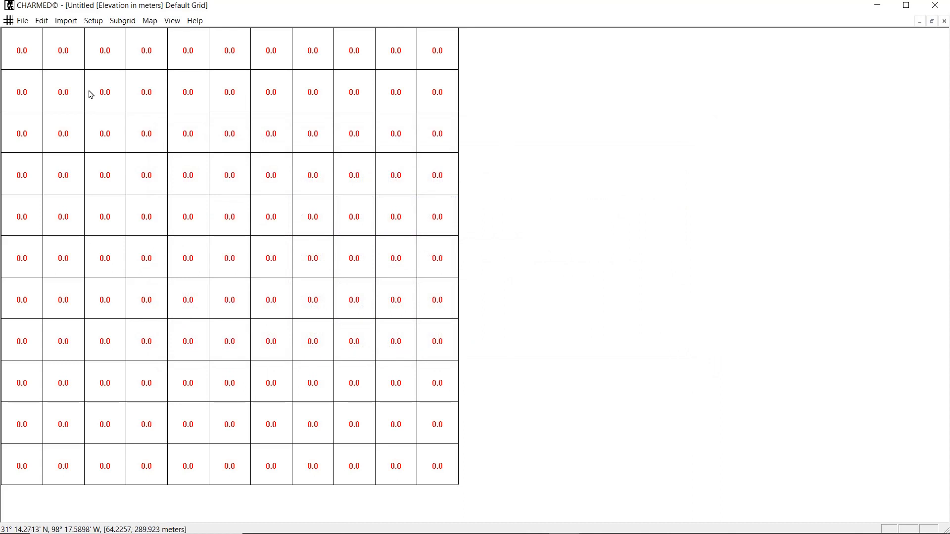
Consult the context help on importing GeoTiff terrain and close it.
key("shift+F1")
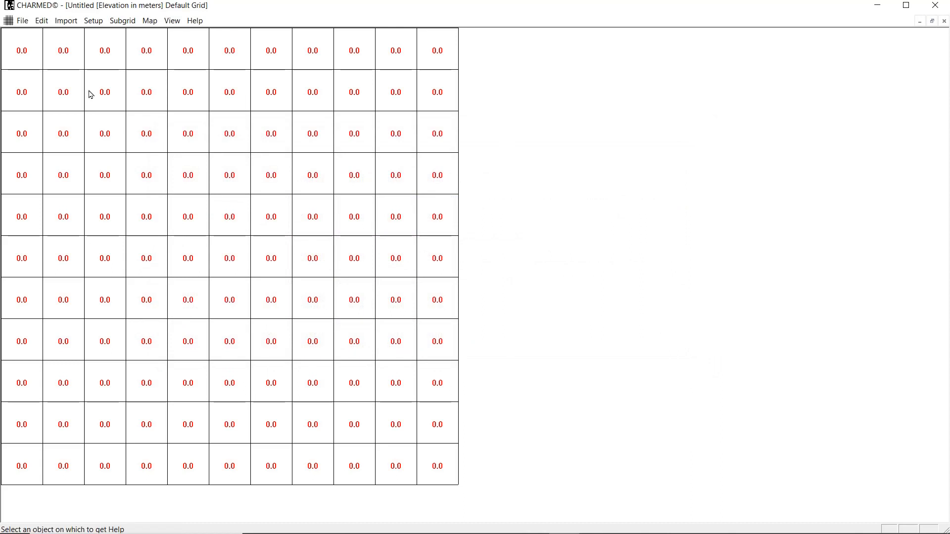
left_click(59, 21)
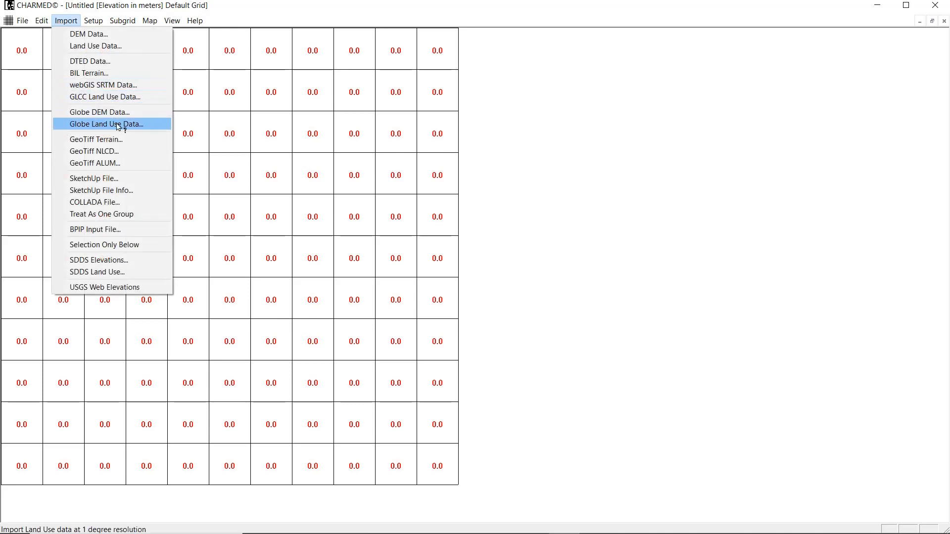
left_click(119, 140)
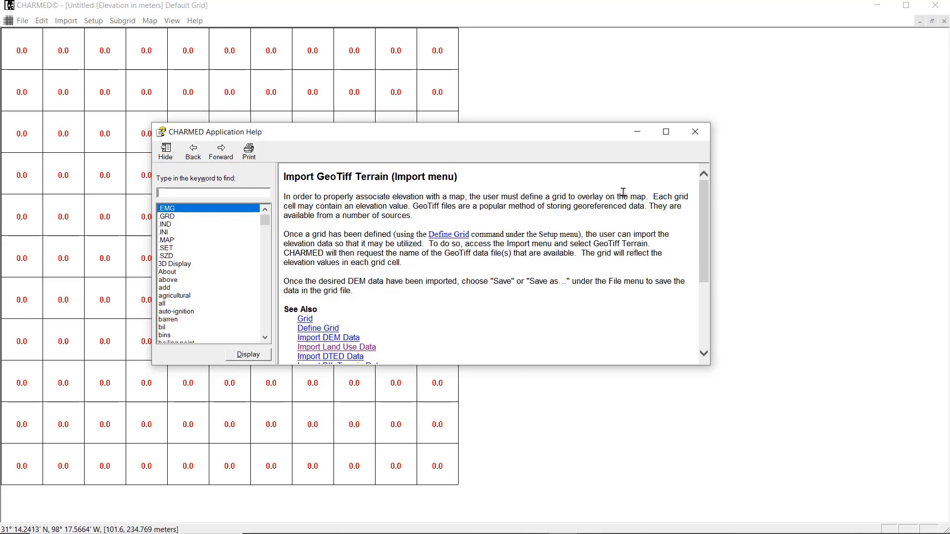
left_click(695, 132)
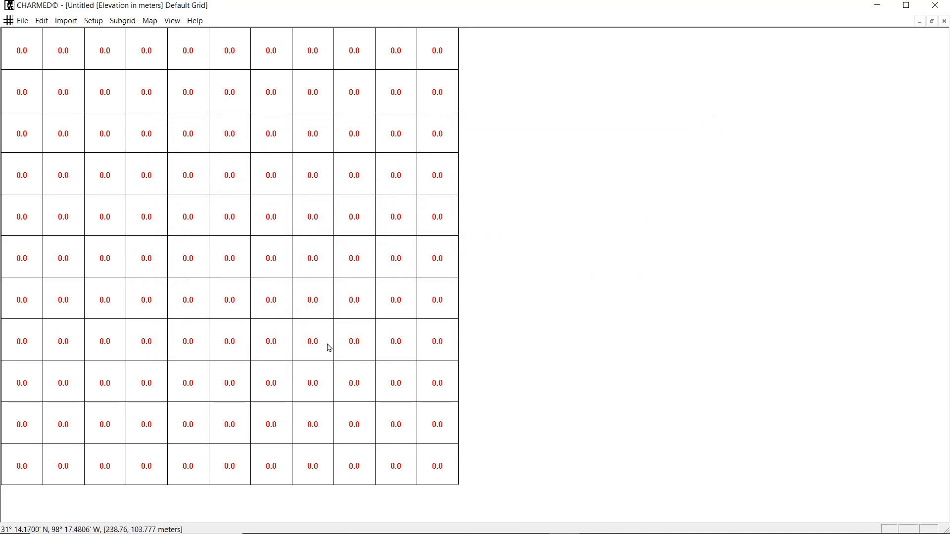
Import GeoTiff terrain elevations into the grid from n31_w099_1arc_v2.tif.
left_click(64, 22)
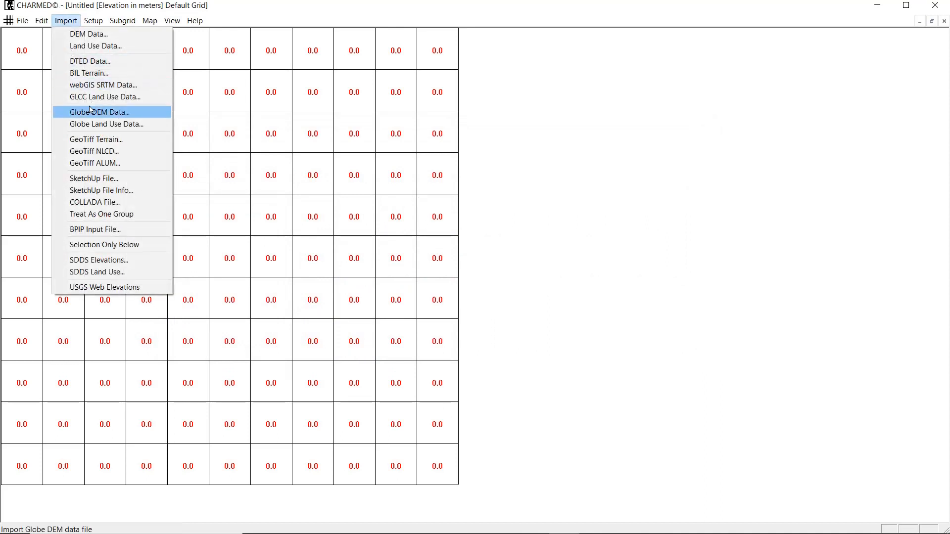
left_click(103, 140)
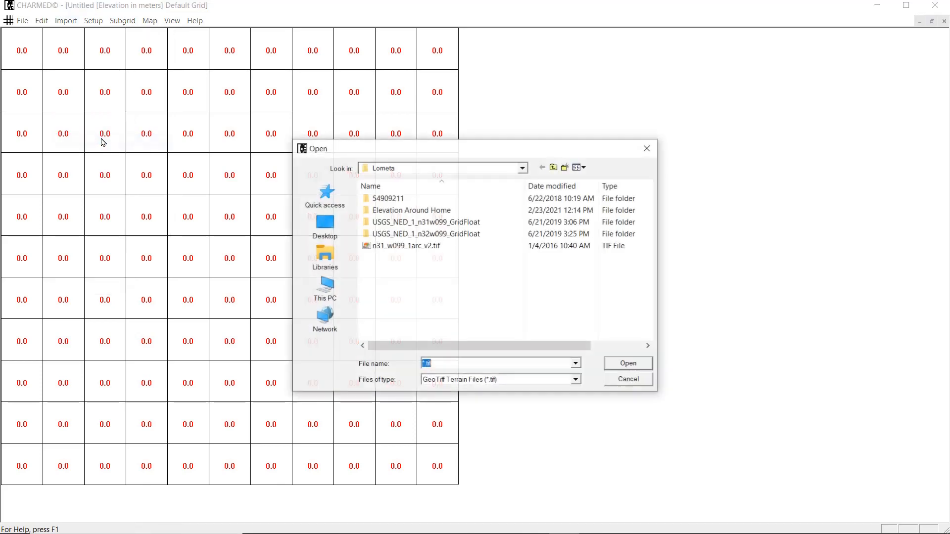
left_click(416, 247)
double_click(415, 248)
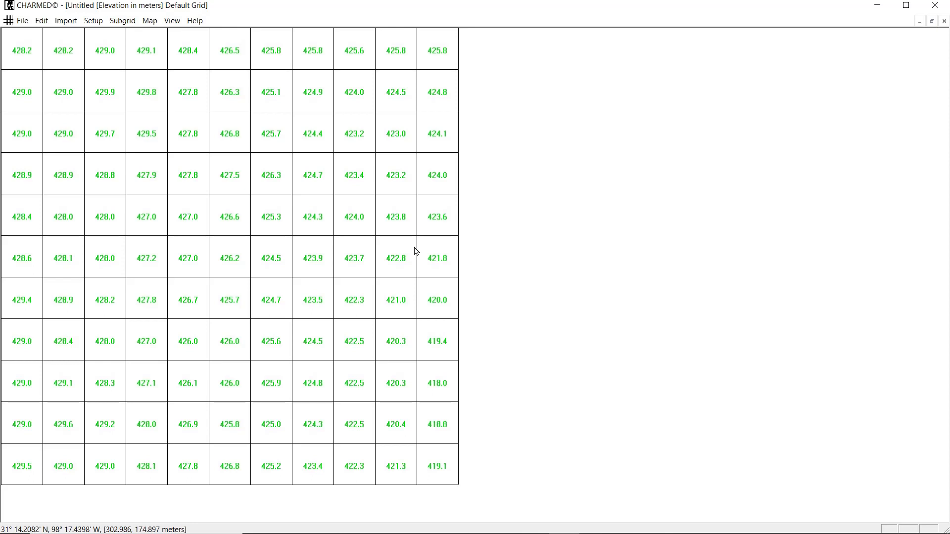
Import GLCC land use data into the grid from gusgs2_0g.img.
left_click(69, 22)
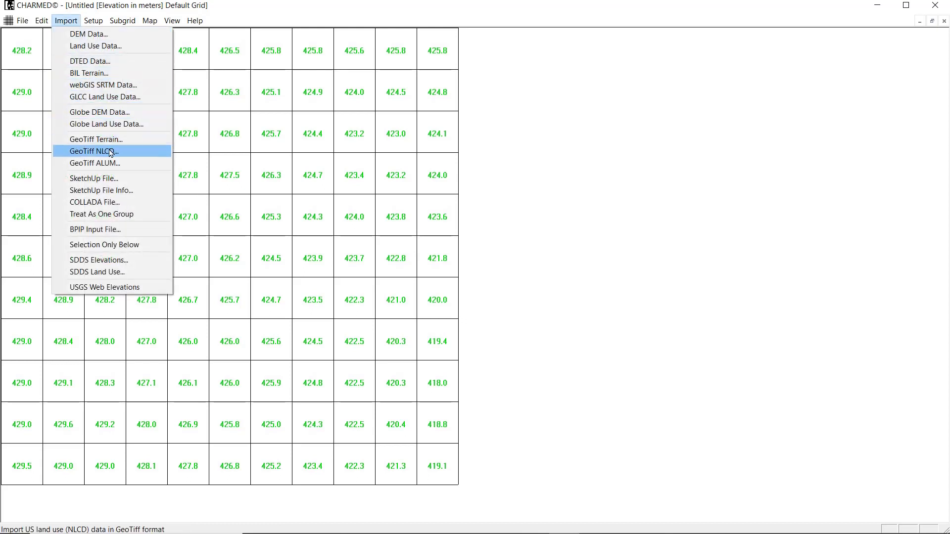
left_click(103, 97)
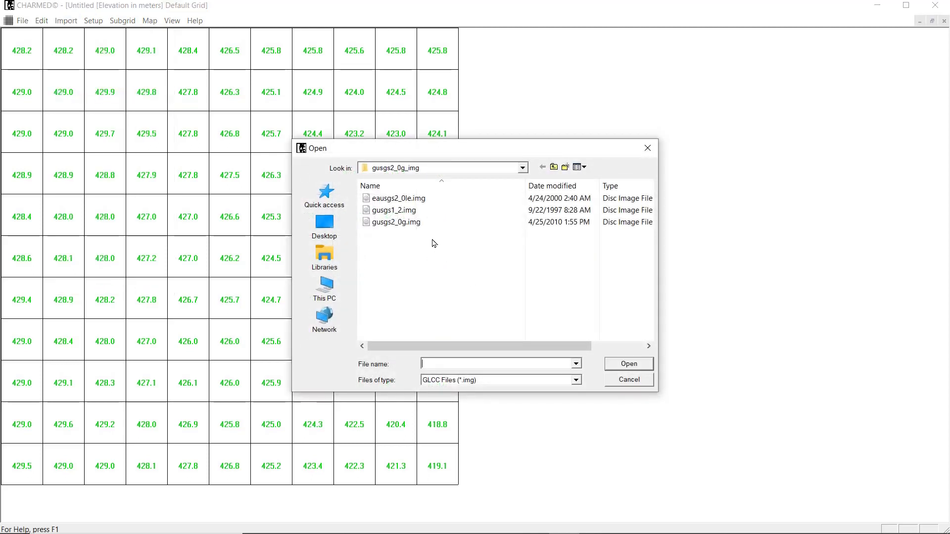
double_click(396, 223)
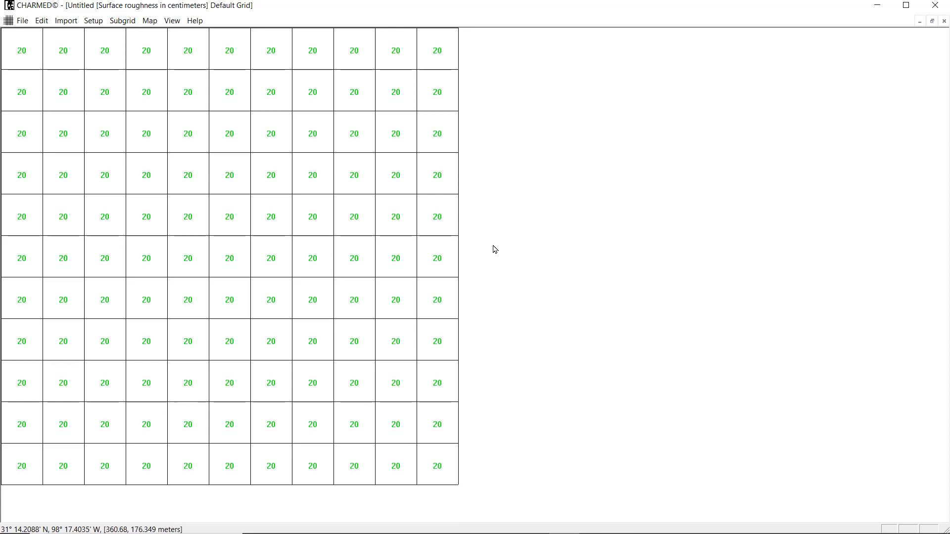
Select the block four cells wide and three high in columns 3–6, rows 3–5, and review the setup commands offered for it.
left_click(99, 22)
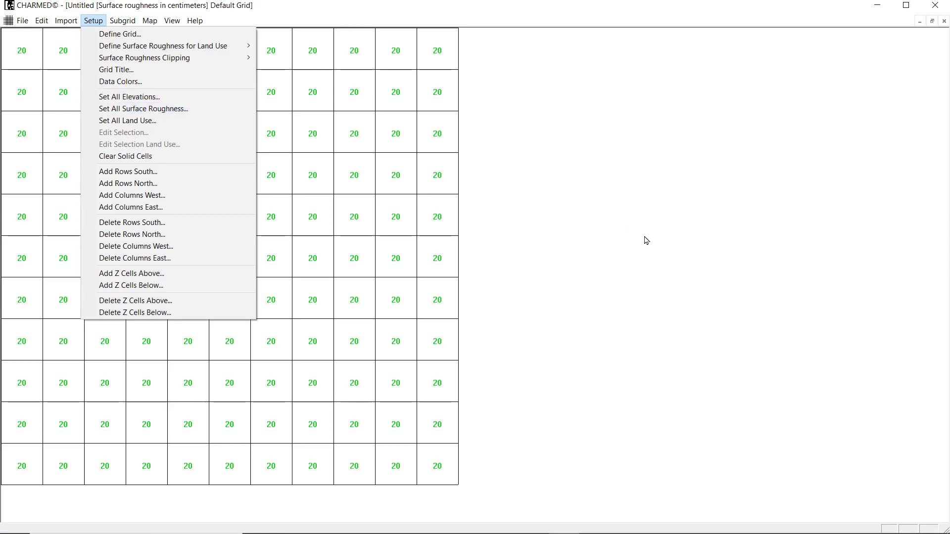
left_click(620, 236)
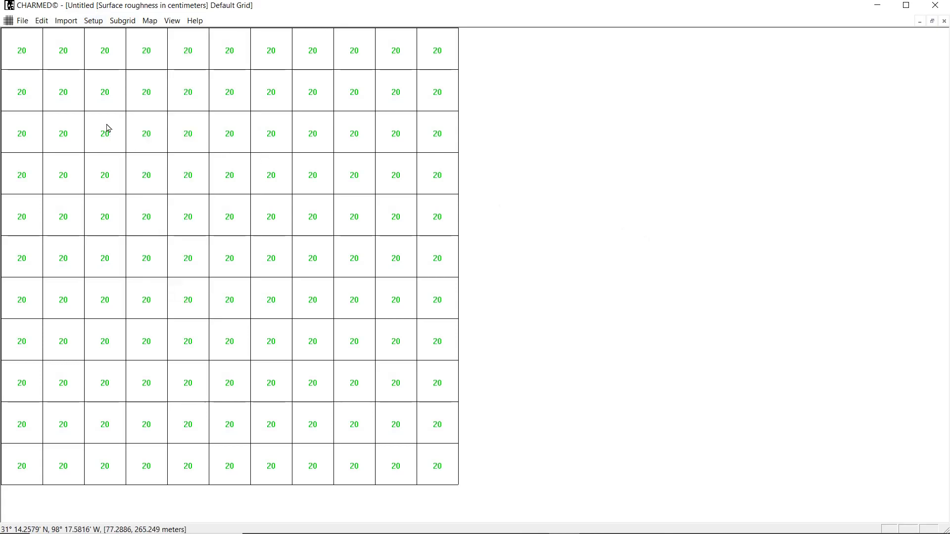
left_click_drag(109, 128, 213, 226)
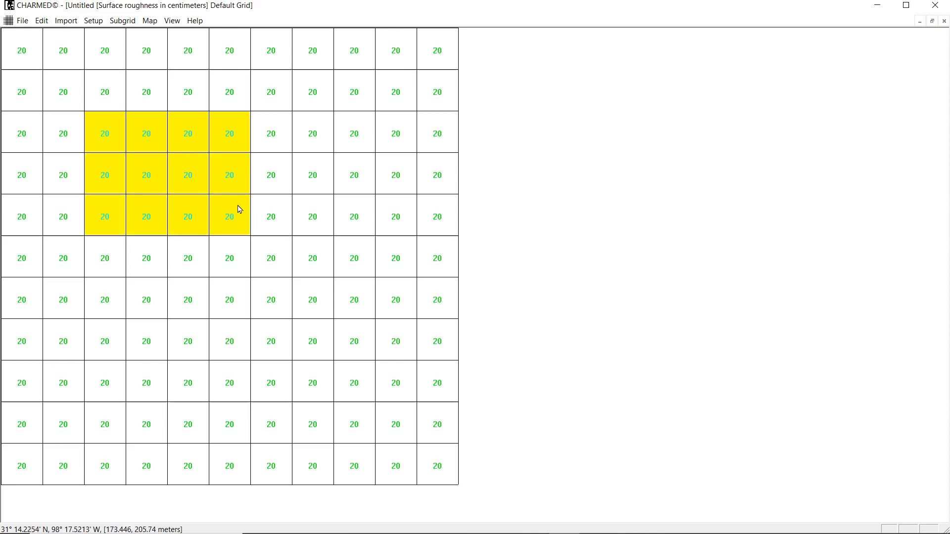
left_click(94, 23)
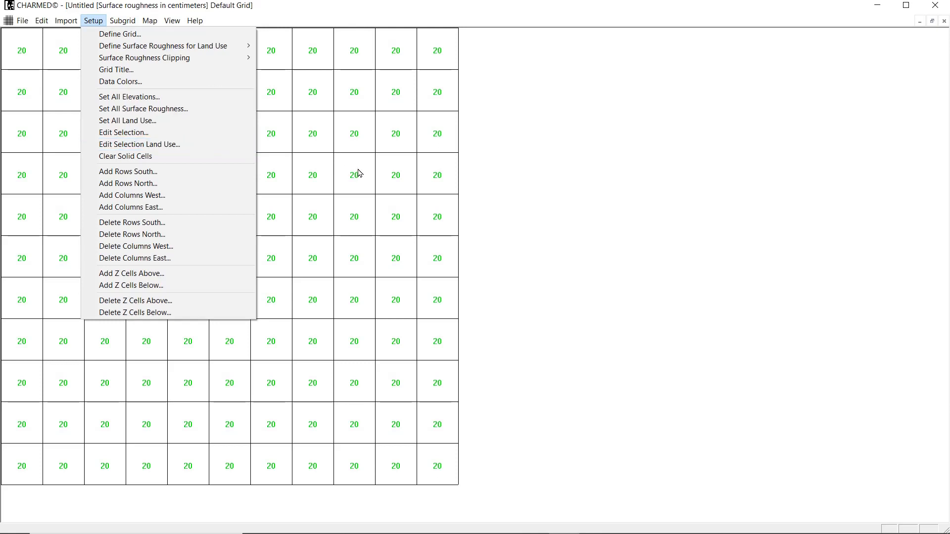
left_click(346, 14)
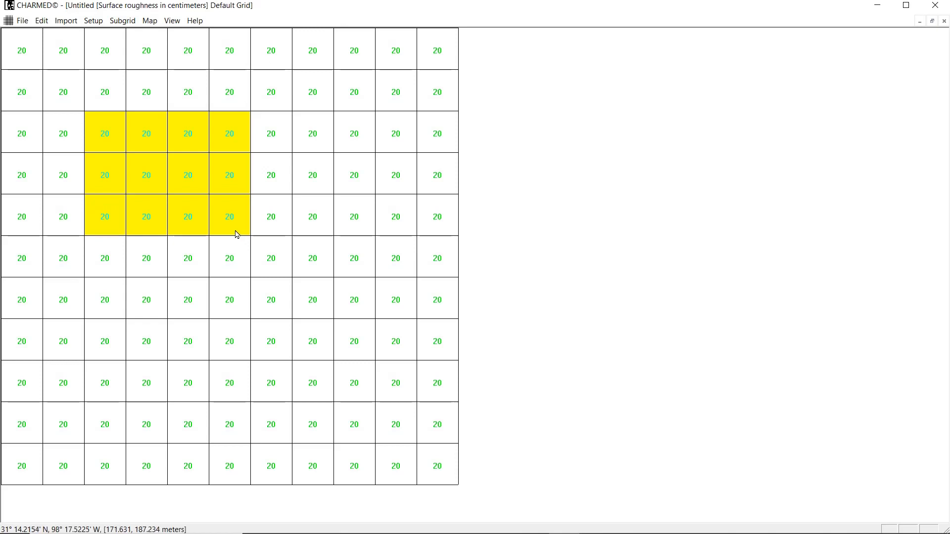
Check the grid's minimum and maximum elevation and surface roughness limits, and close the report.
left_click(175, 23)
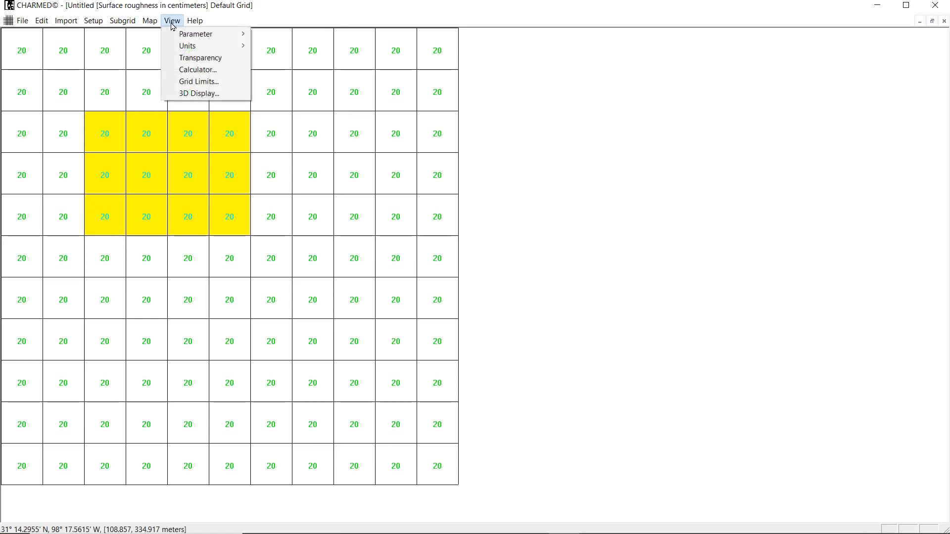
left_click(196, 84)
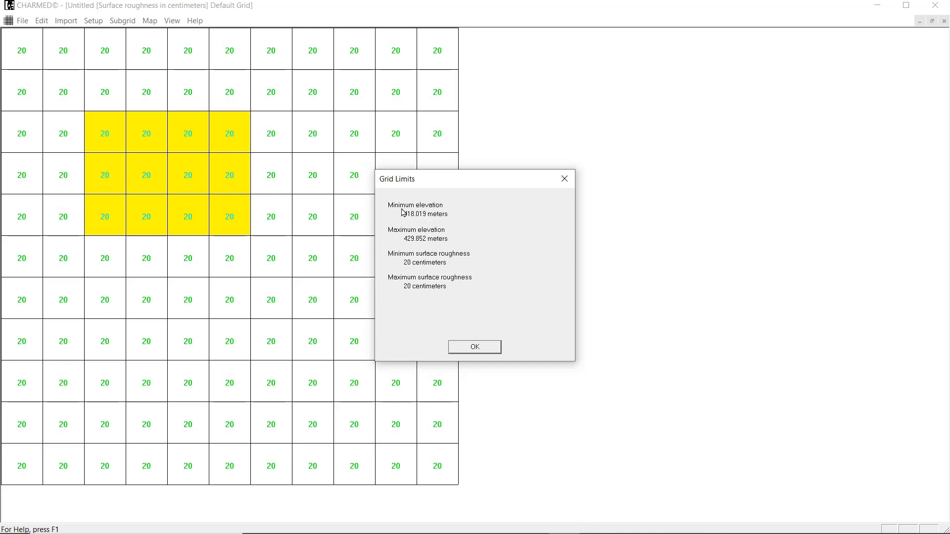
left_click(475, 347)
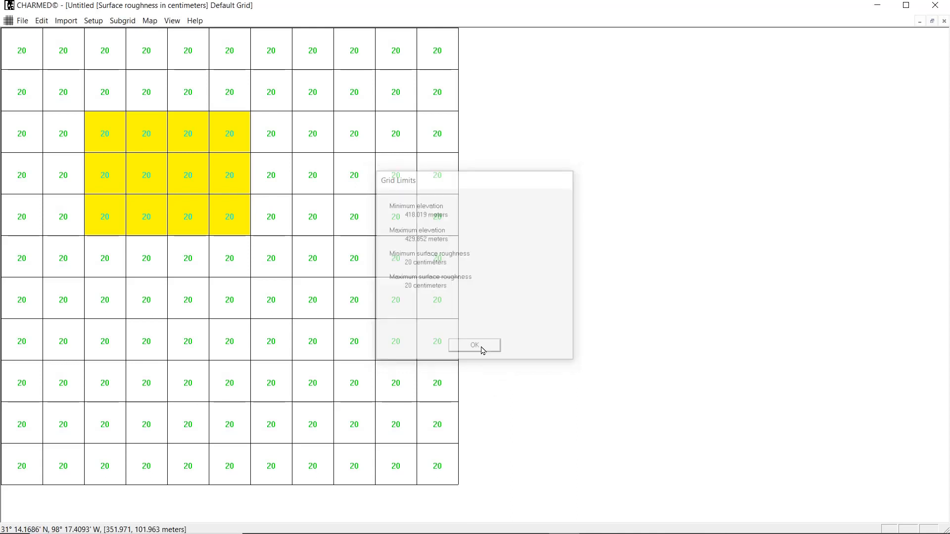
Inspect the terrain grid in the 3D display up close and from another angle, and return to the grid.
left_click(171, 26)
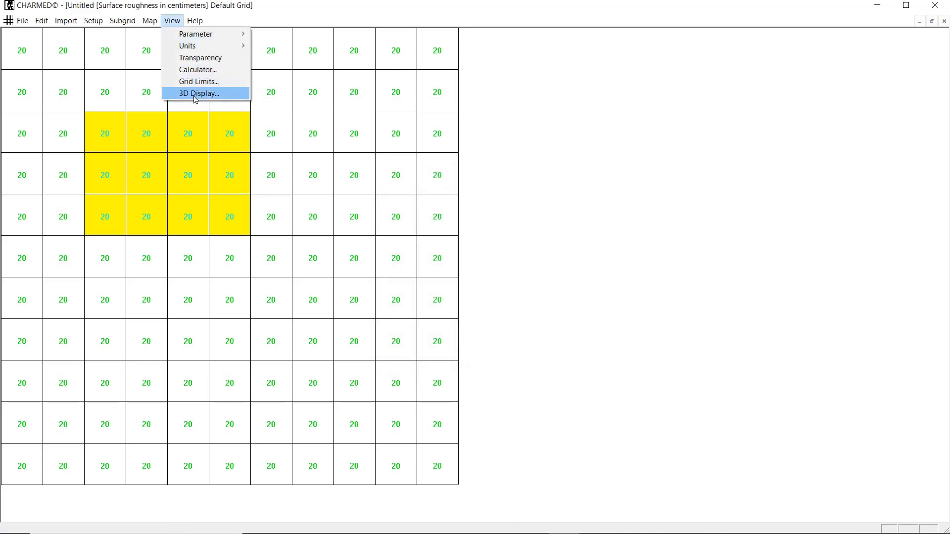
left_click(195, 95)
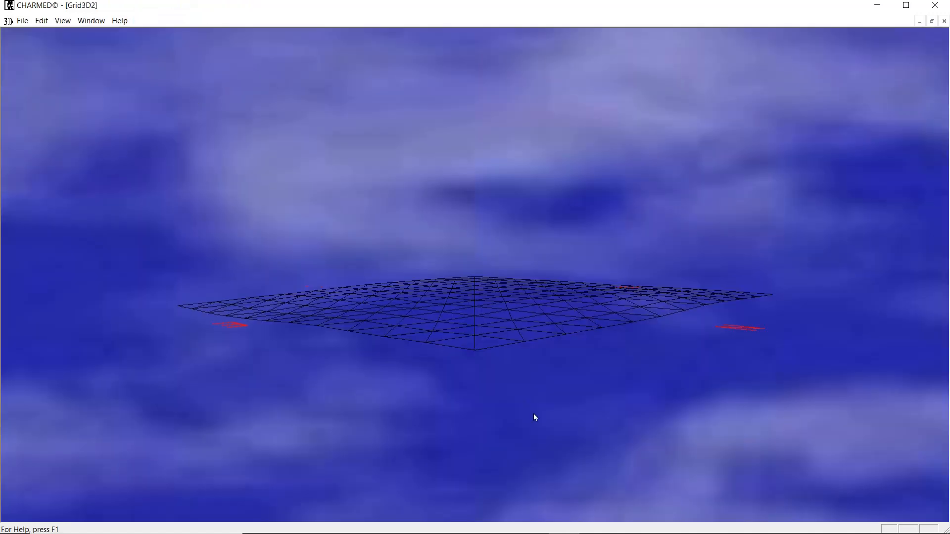
scroll(498, 382, "up", 2)
scroll(497, 374, "up", 2)
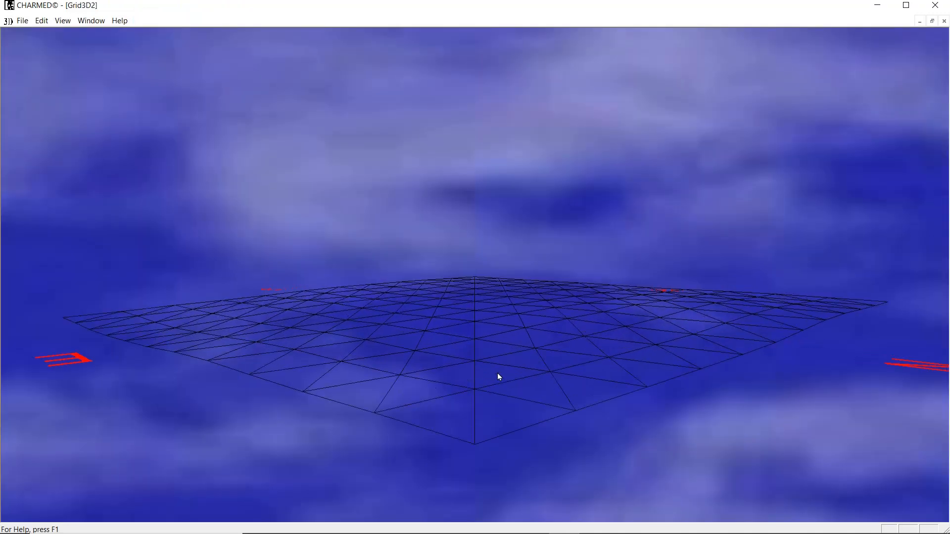
scroll(499, 378, "up", 2)
left_click_drag(375, 343, 489, 326)
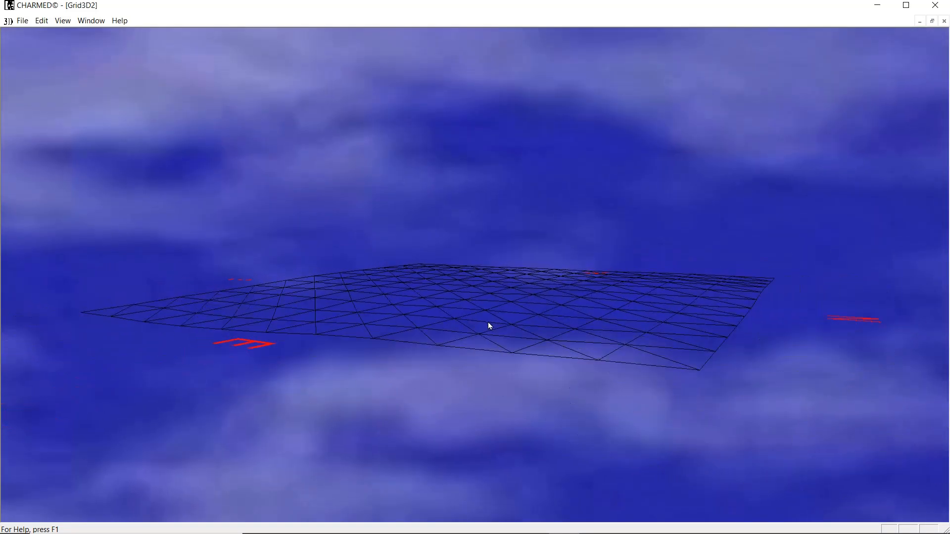
left_click(28, 23)
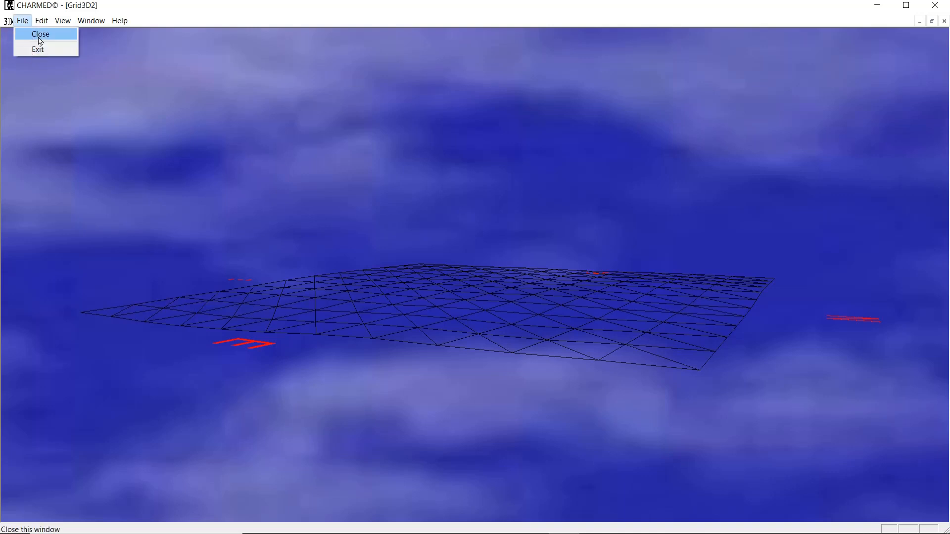
left_click(40, 34)
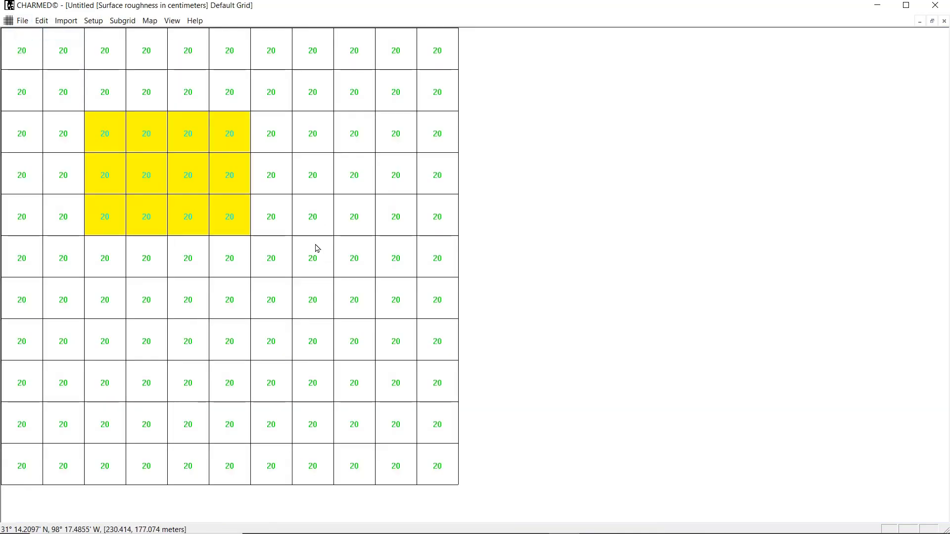
Select the 2-by-2 block of cells in columns 5–6, rows 6–7, and show solid cells as the displayed parameter.
left_click(190, 275)
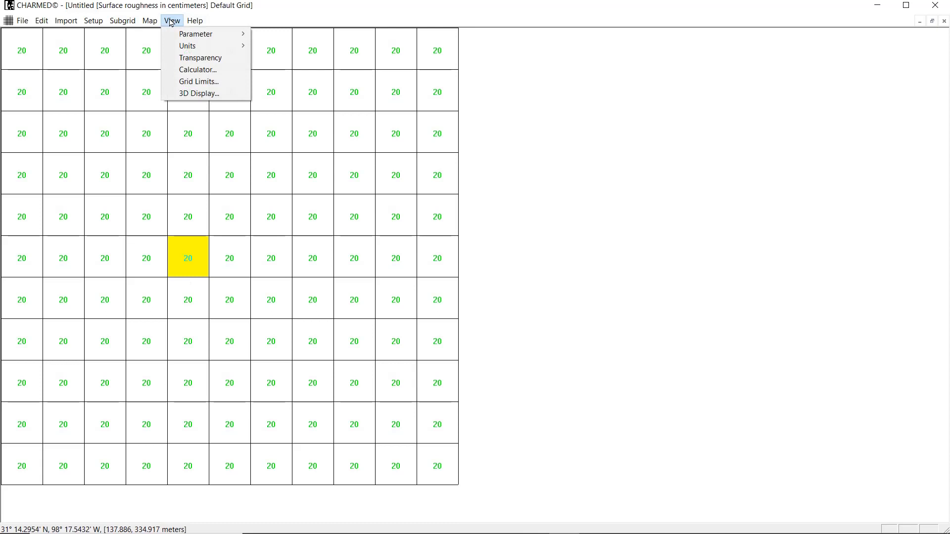
left_click(183, 247)
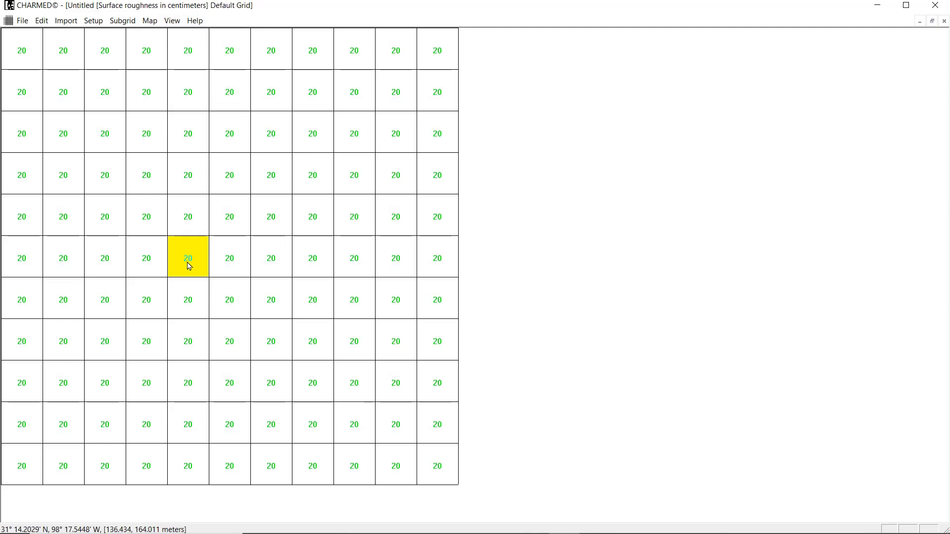
left_click_drag(189, 268, 240, 309)
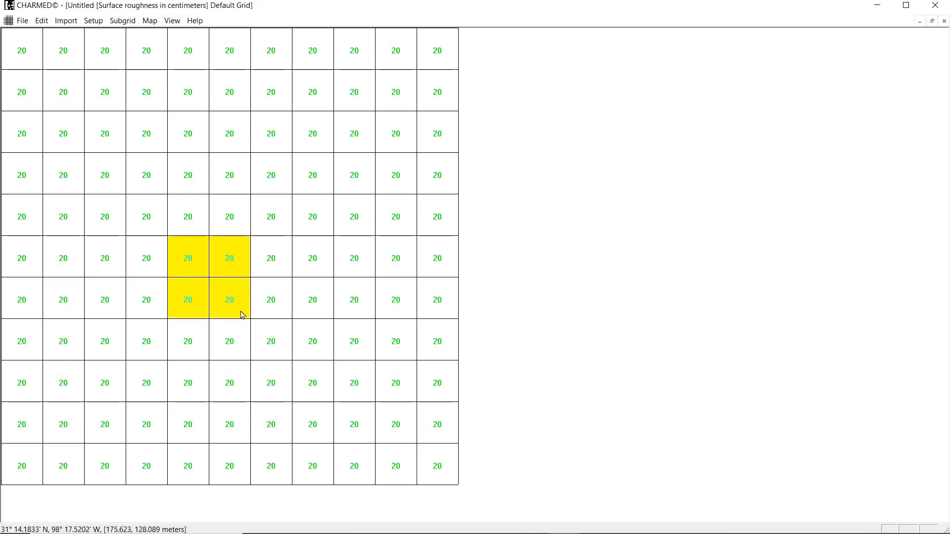
left_click(172, 22)
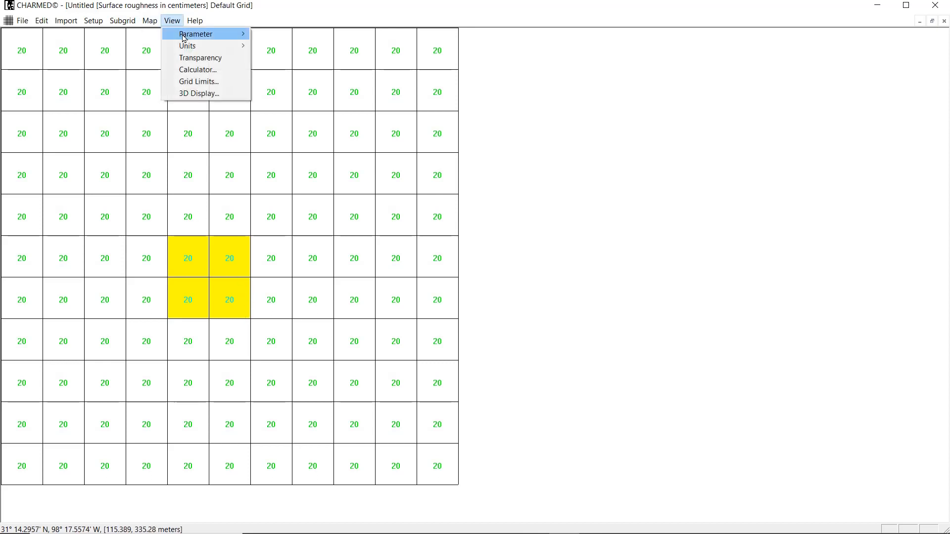
mouse_move(198, 33)
left_click(289, 57)
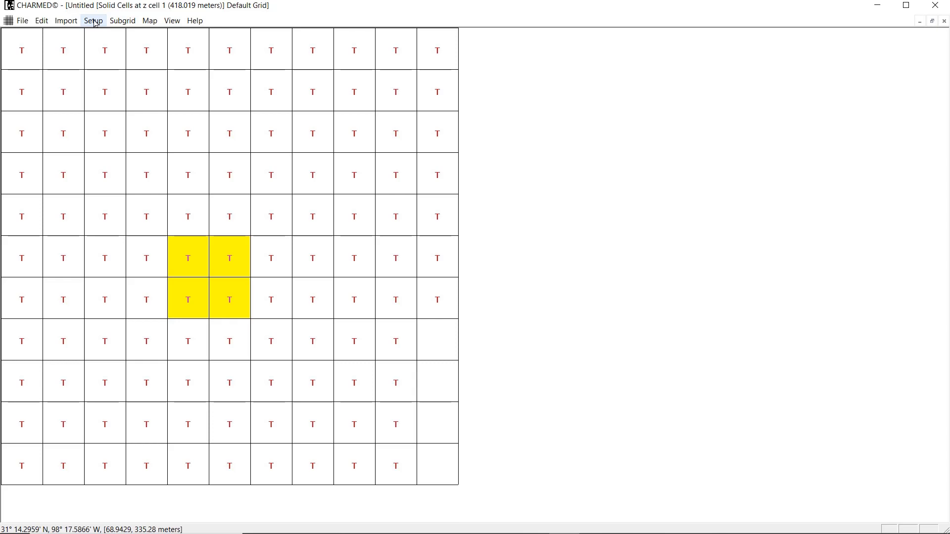
Try to edit the selected 2-by-2 block of cells at z cell 1.
left_click(94, 21)
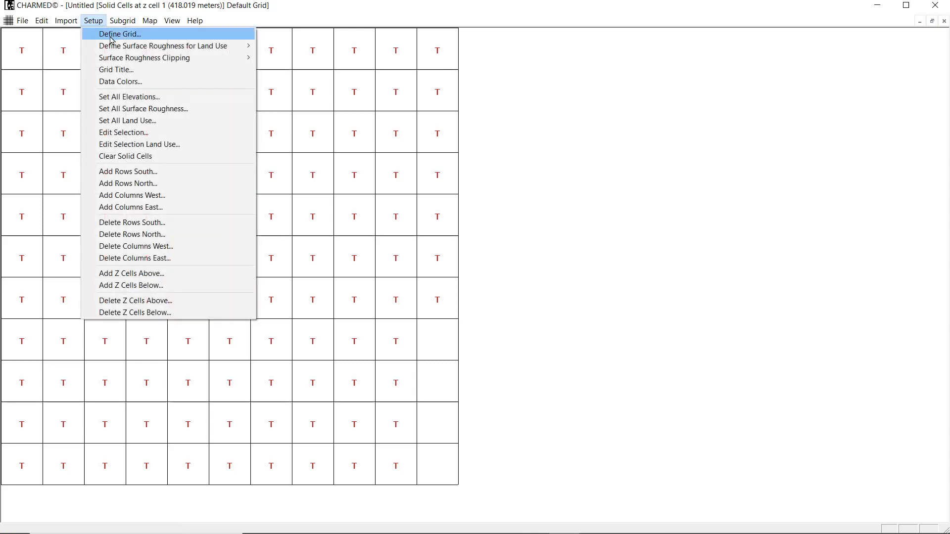
left_click(112, 132)
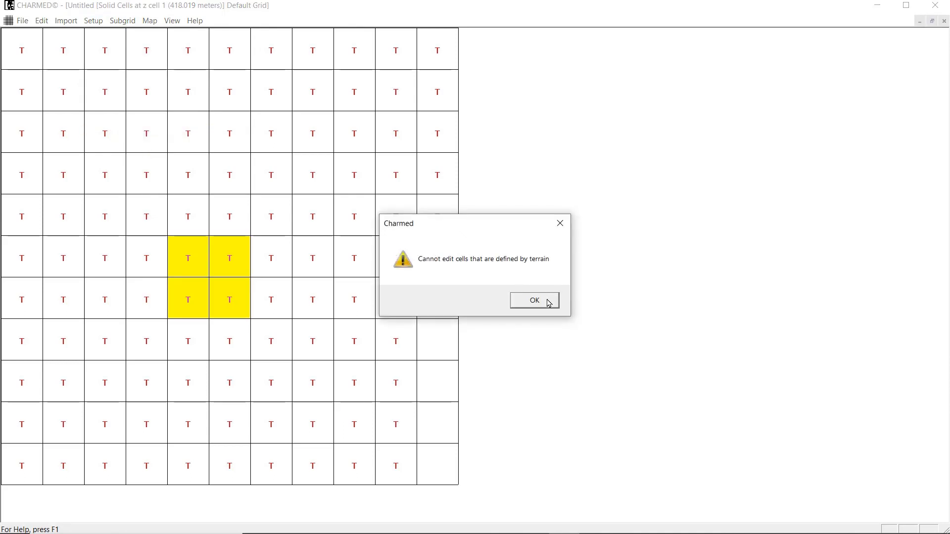
left_click(534, 300)
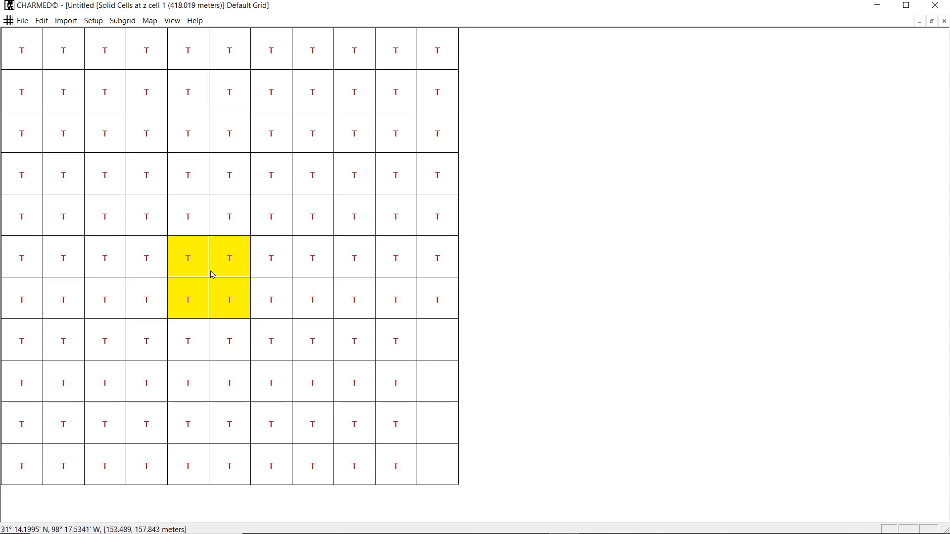
Set the displayed solid cell level to vertical cell 2.
left_click(177, 26)
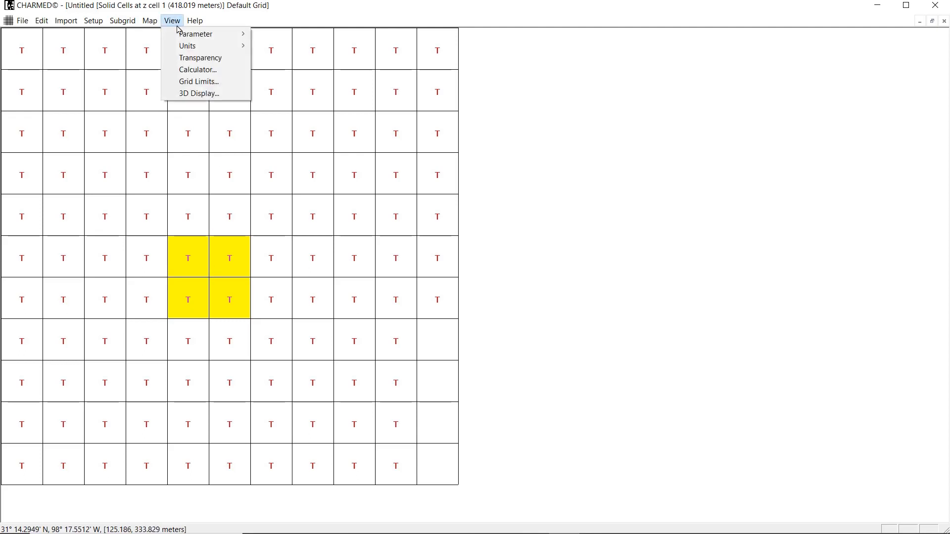
mouse_move(186, 33)
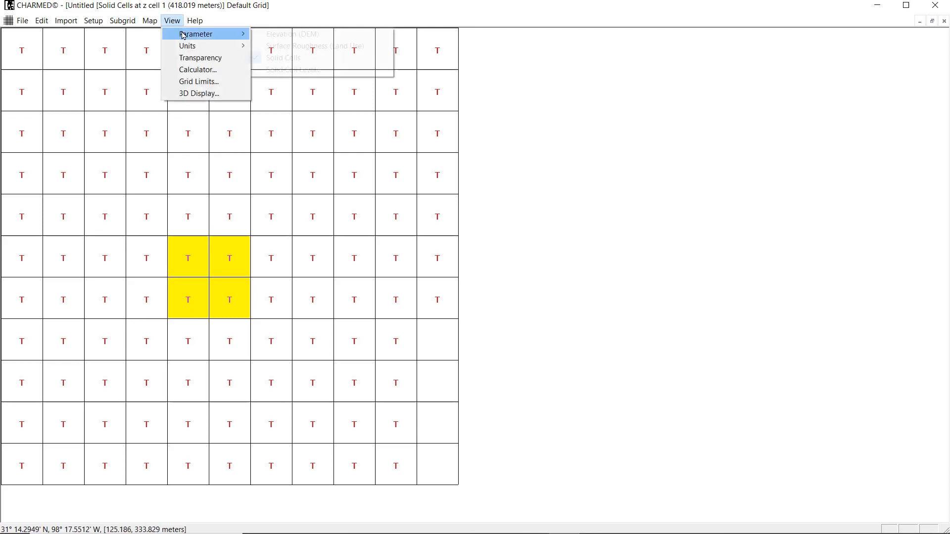
left_click(293, 71)
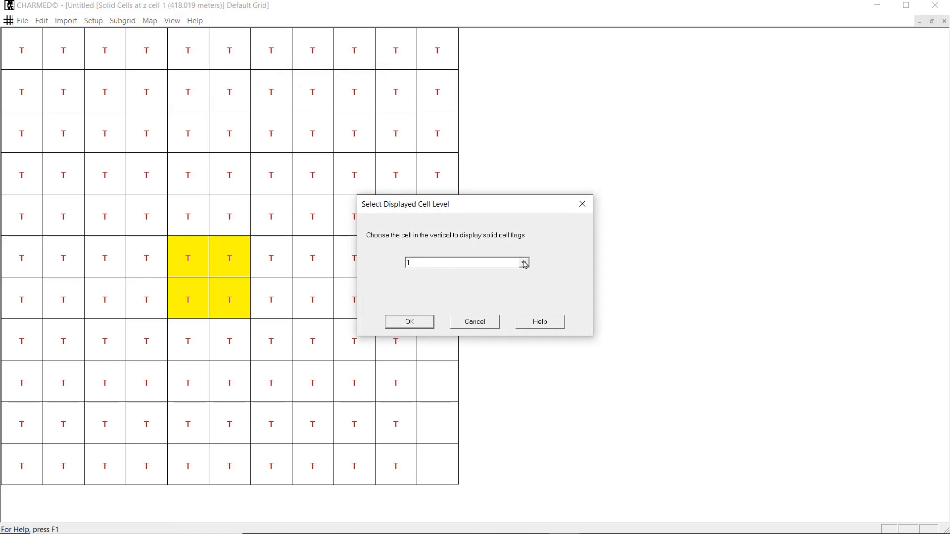
left_click(524, 263)
left_click(455, 281)
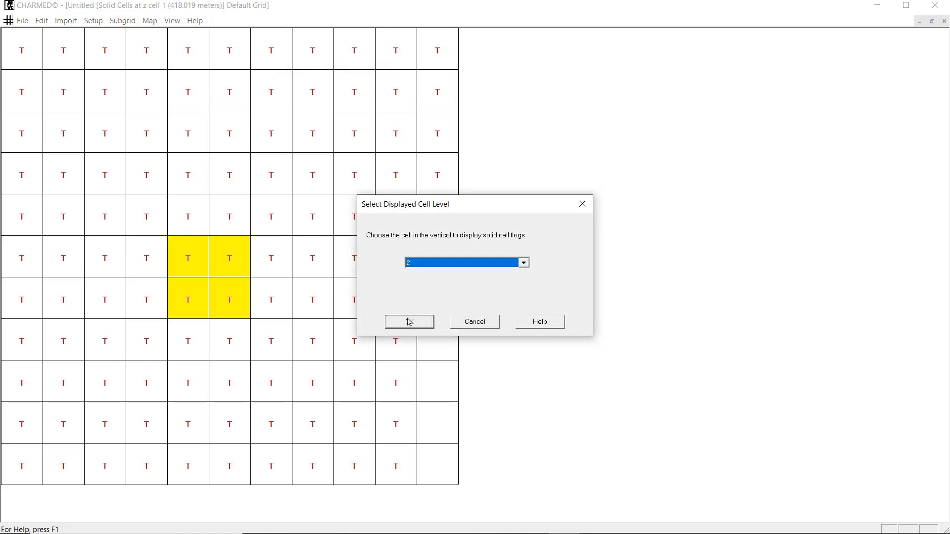
left_click(410, 322)
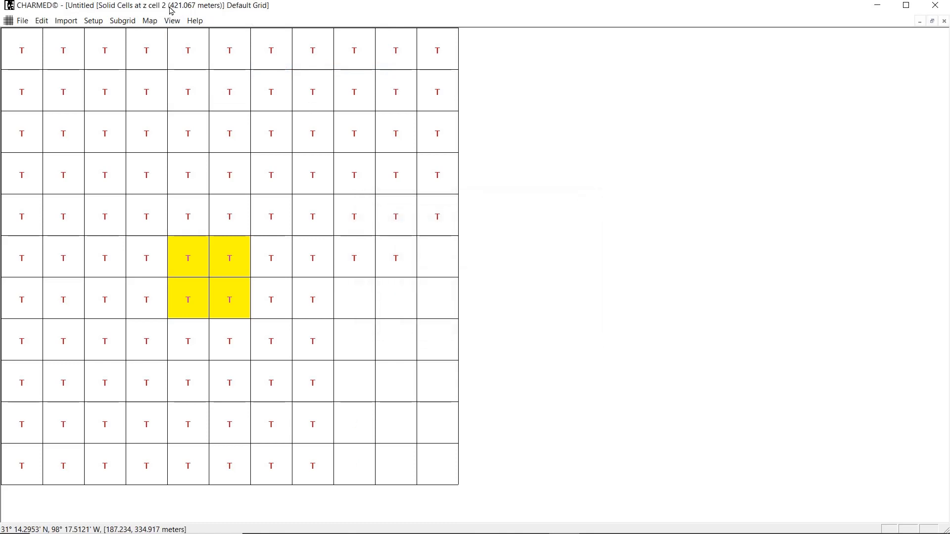
Set the displayed solid cell level to vertical cell 3.
left_click(176, 22)
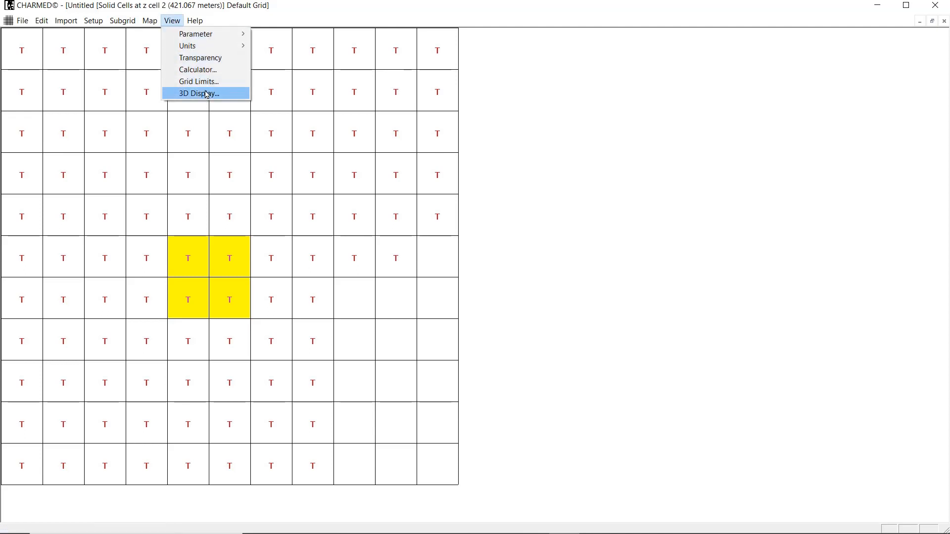
mouse_move(201, 34)
left_click(334, 71)
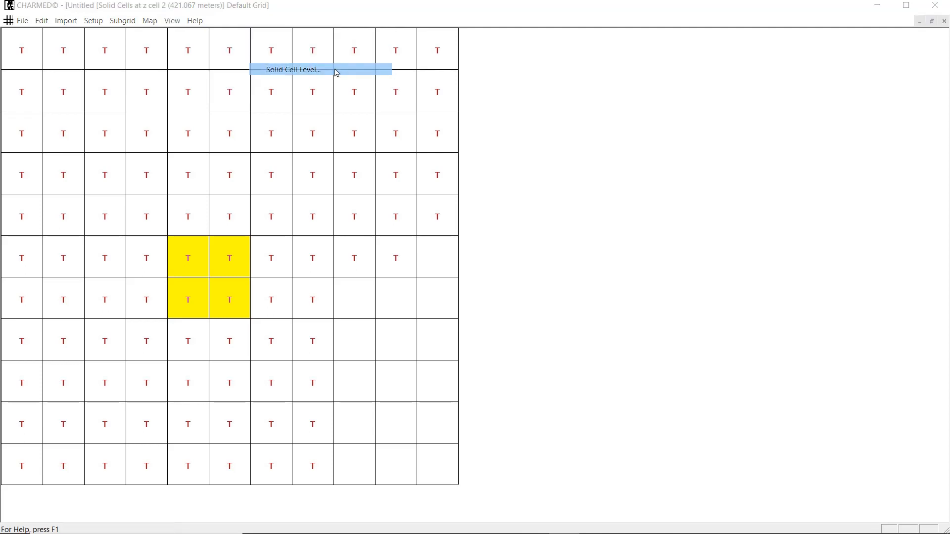
left_click(527, 267)
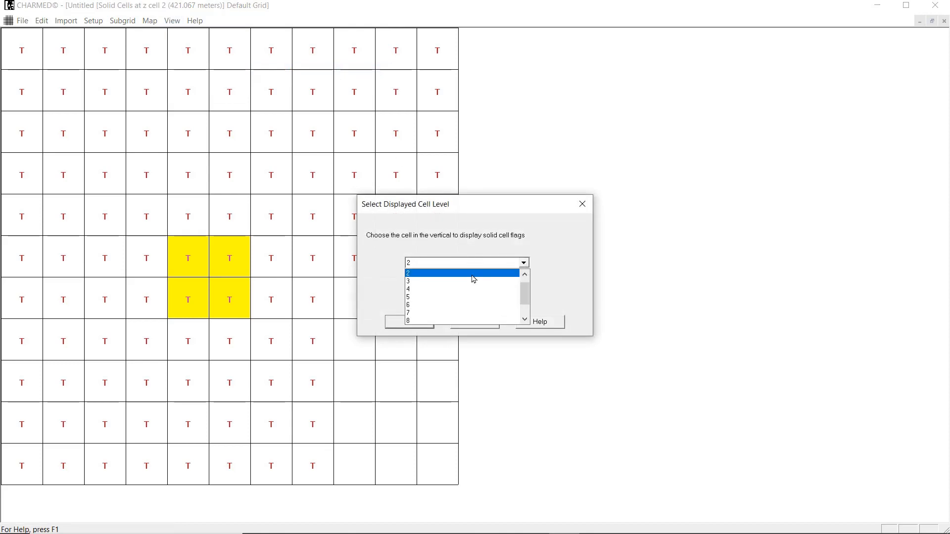
left_click(424, 282)
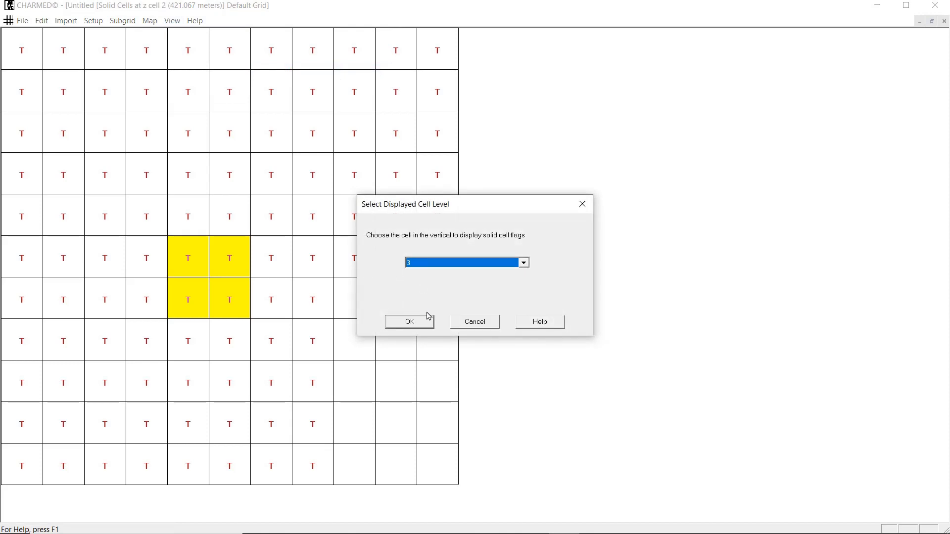
left_click(417, 324)
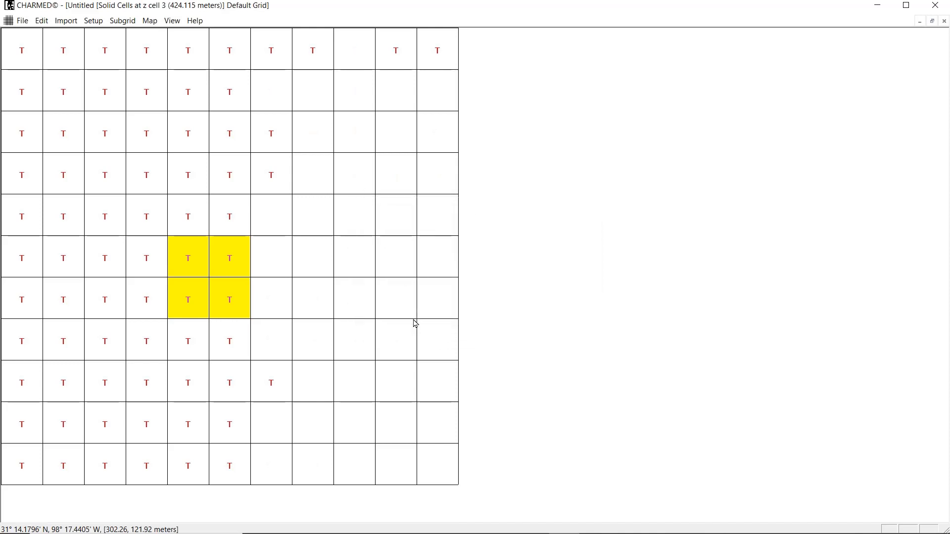
Set the displayed solid cell level to vertical cell 4.
left_click(172, 21)
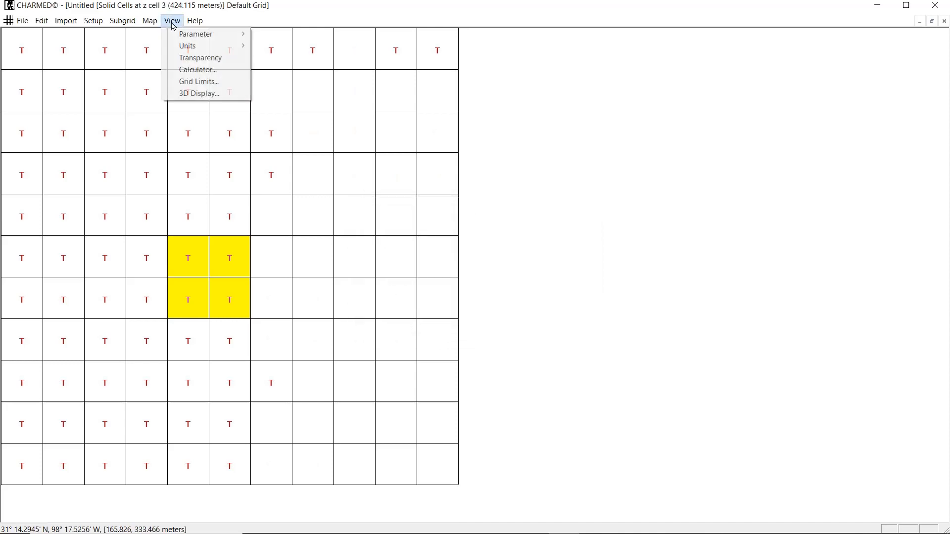
mouse_move(183, 47)
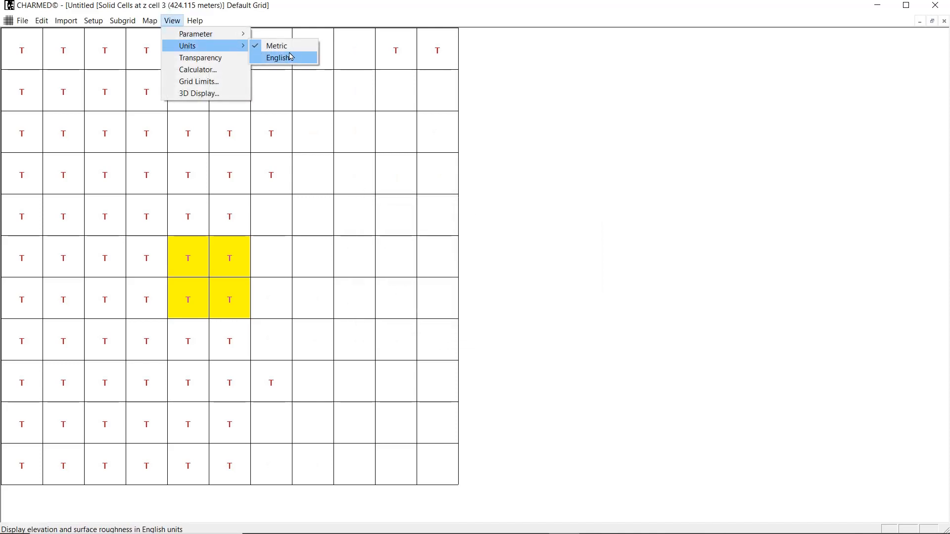
mouse_move(233, 34)
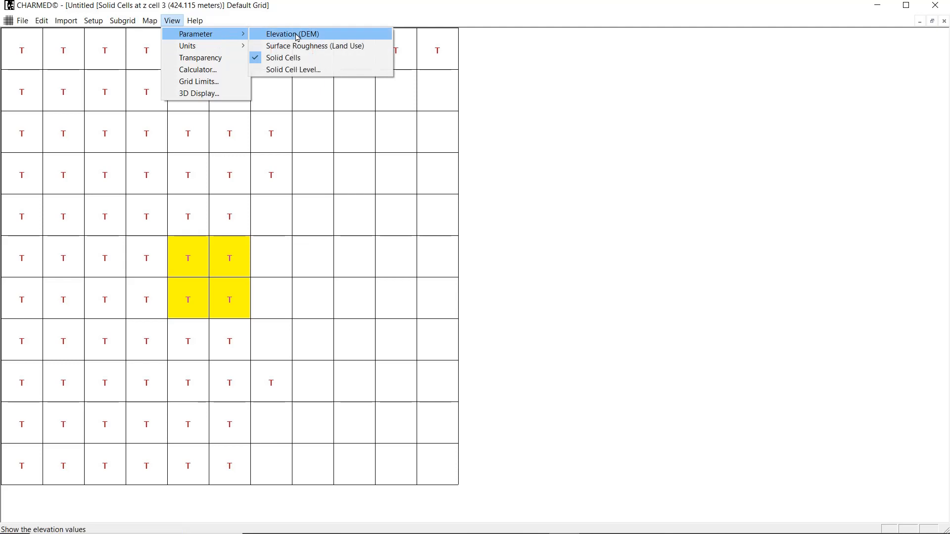
left_click(293, 72)
left_click(525, 264)
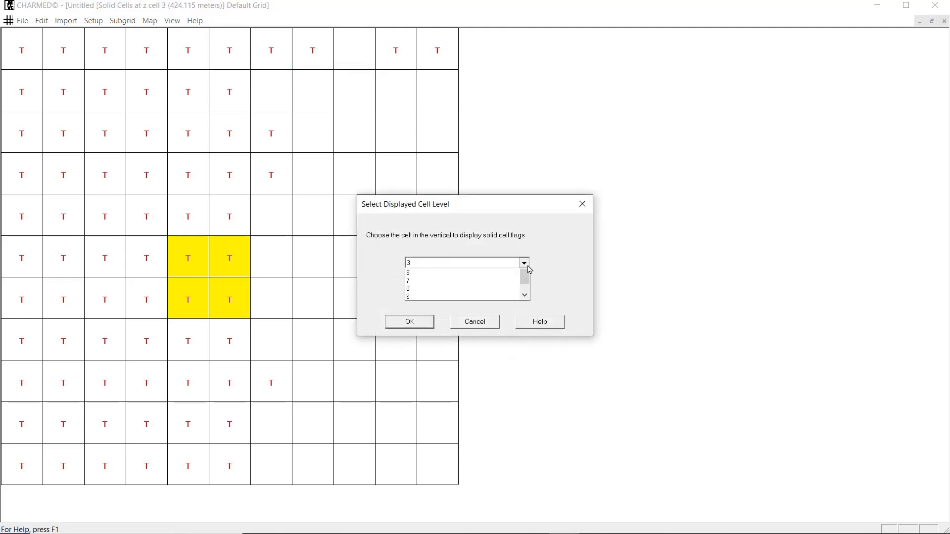
scroll(480, 285, "up", 2)
left_click(428, 280)
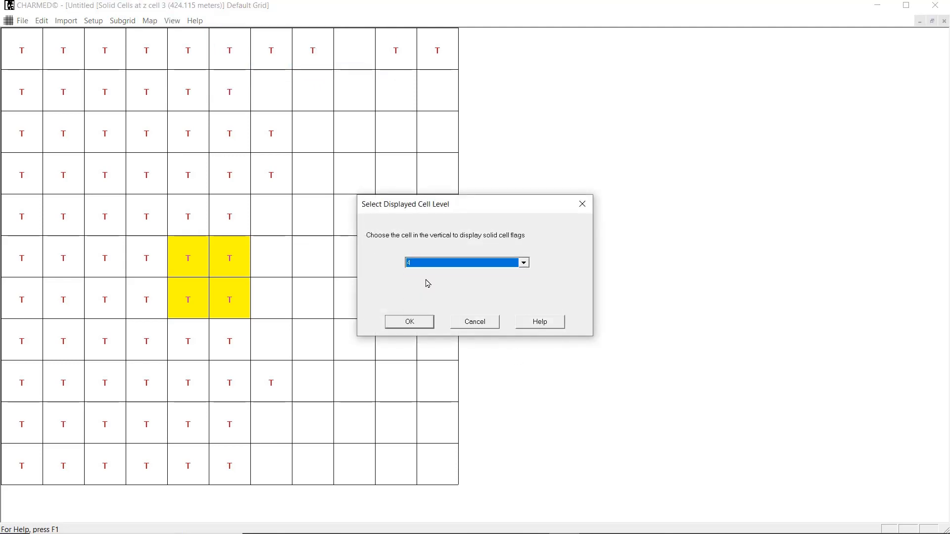
left_click(409, 322)
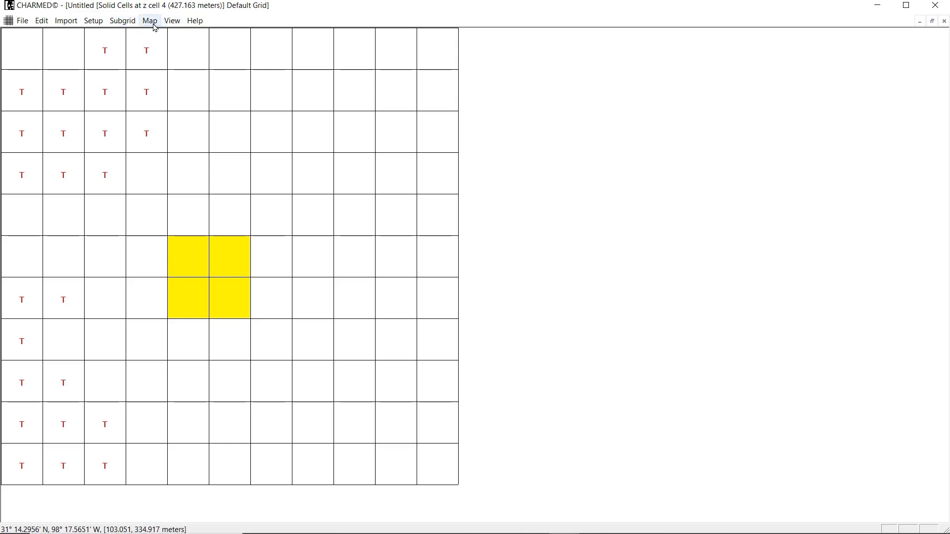
Define the selected 2-by-2 block as solid at z cell 4, filling upward 1 cell and downward 0 cells.
left_click(95, 21)
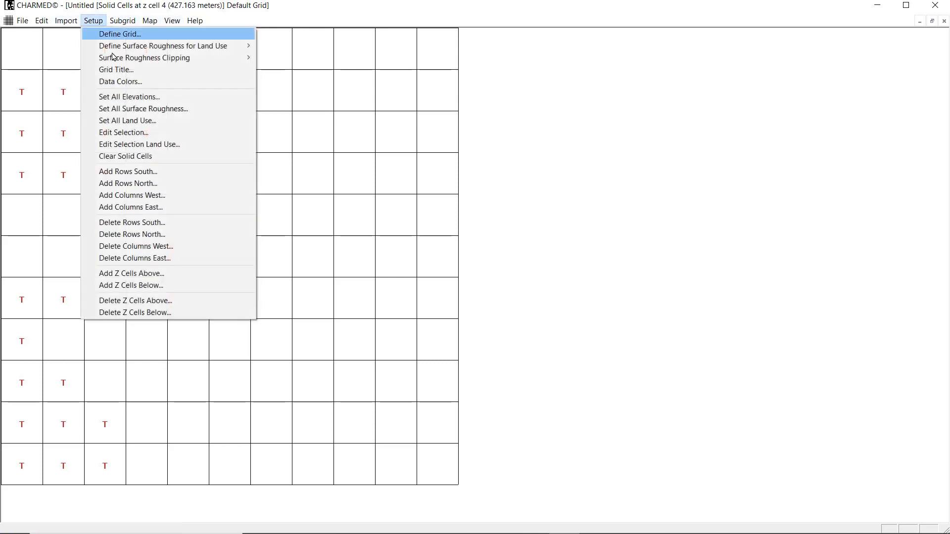
left_click(140, 133)
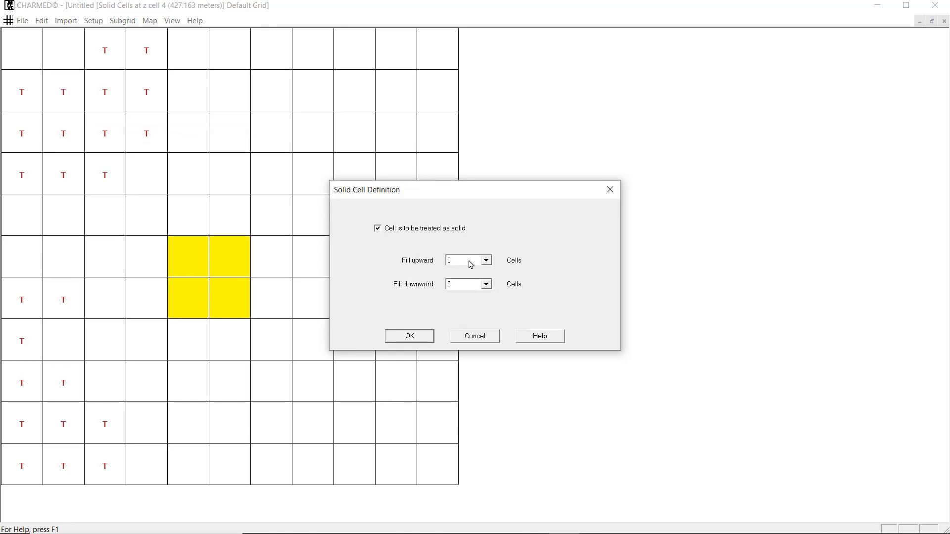
left_click(486, 284)
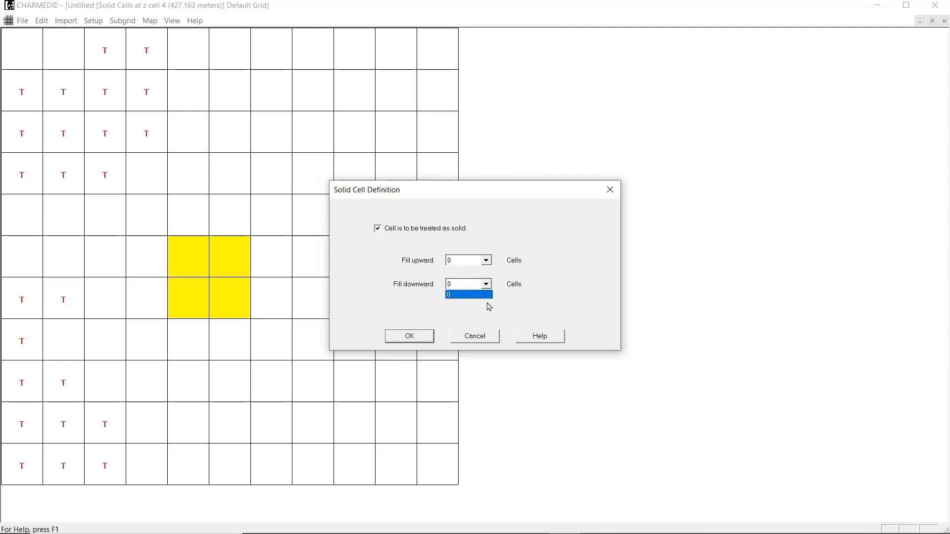
left_click(491, 261)
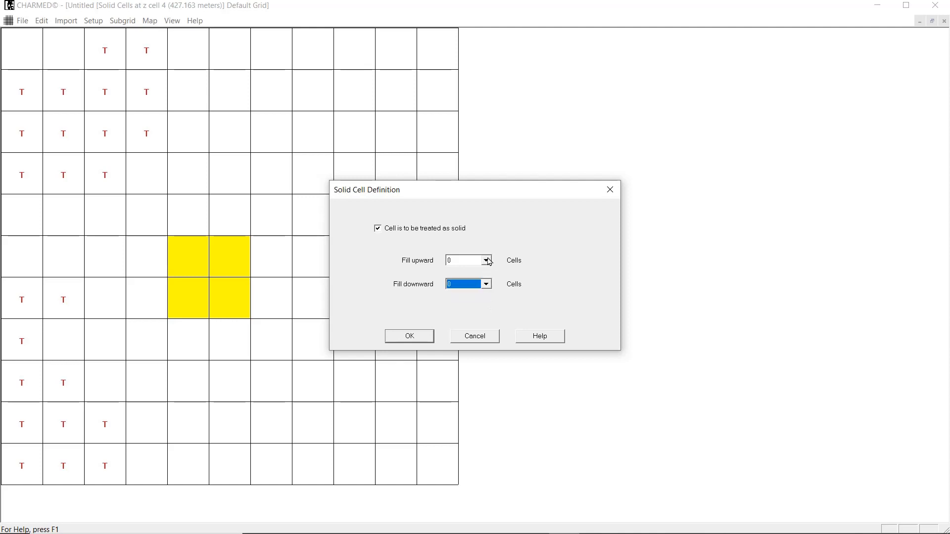
left_click(489, 260)
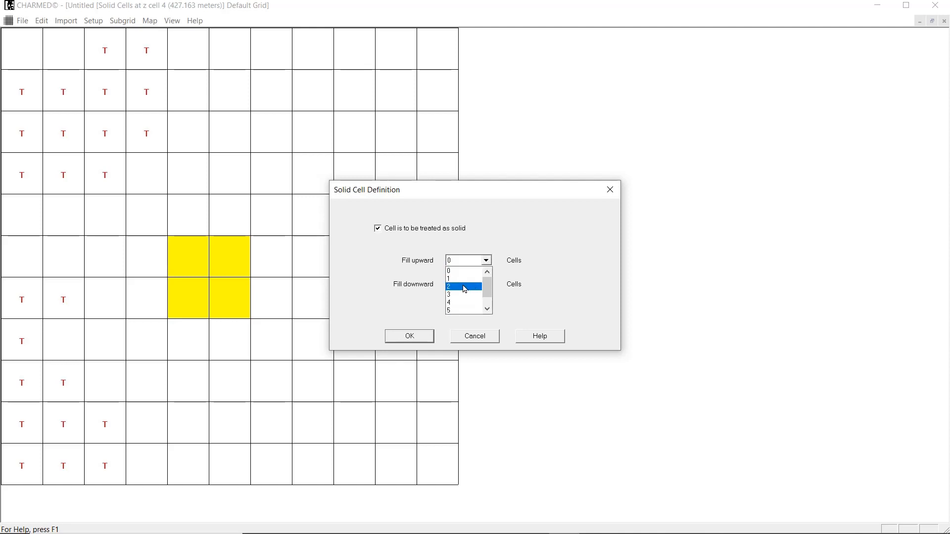
left_click(465, 287)
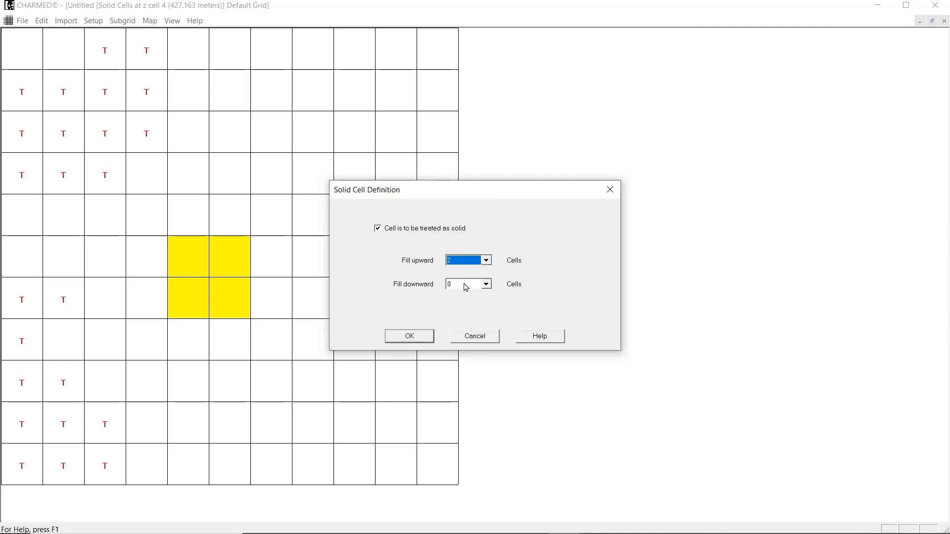
left_click(489, 262)
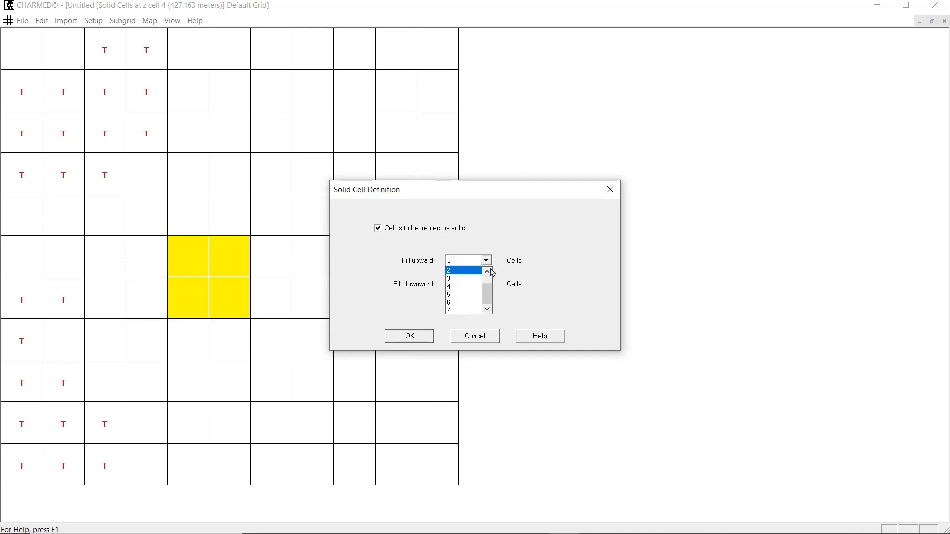
left_click(488, 272)
left_click(468, 272)
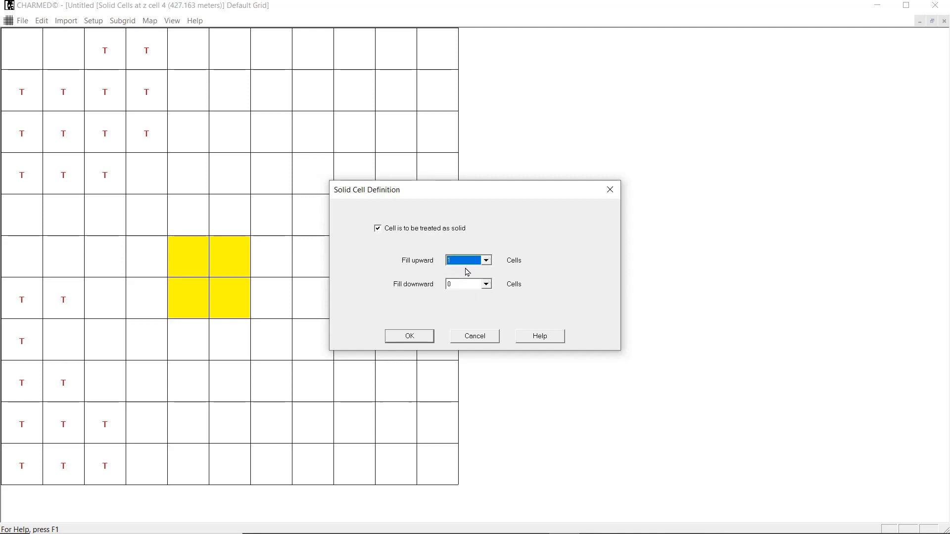
left_click(404, 337)
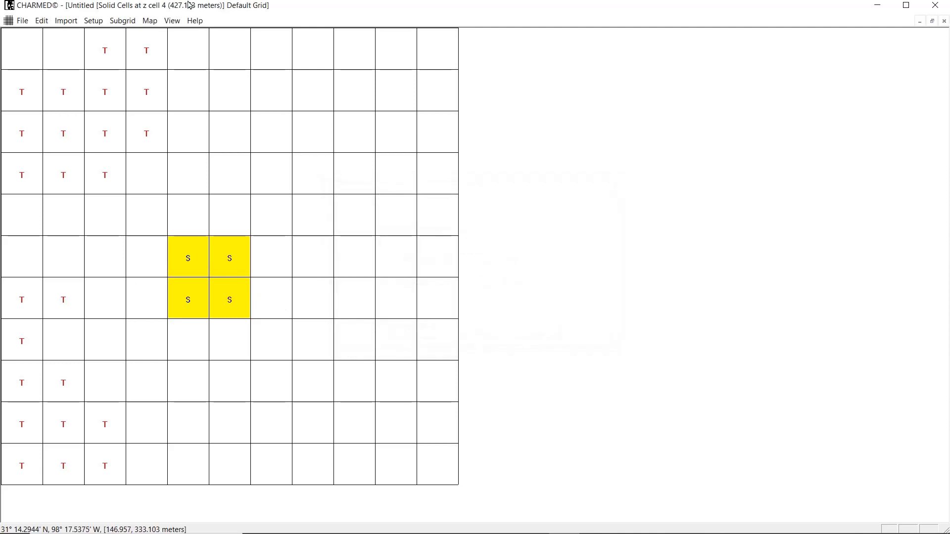
Open the 3D display of the grid and view the solid block from a closer, higher angle.
left_click(174, 21)
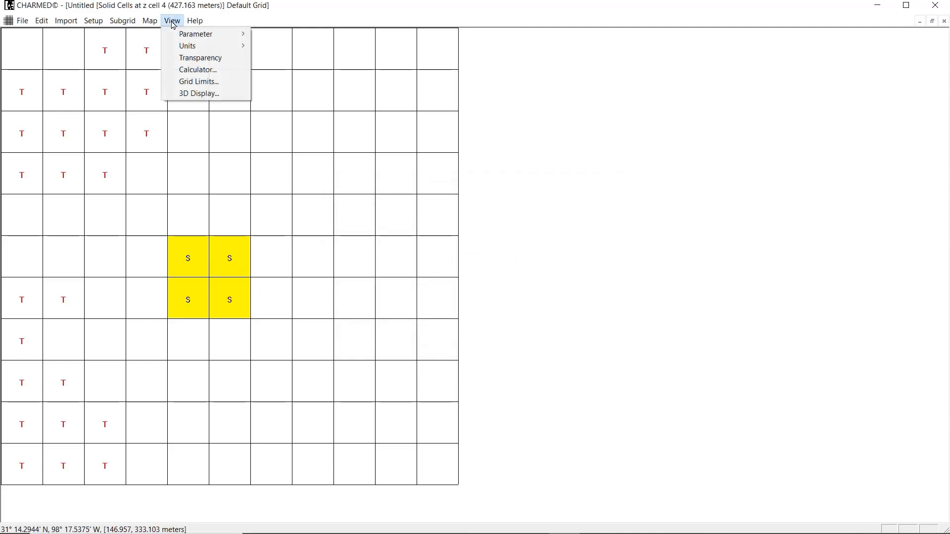
left_click(191, 99)
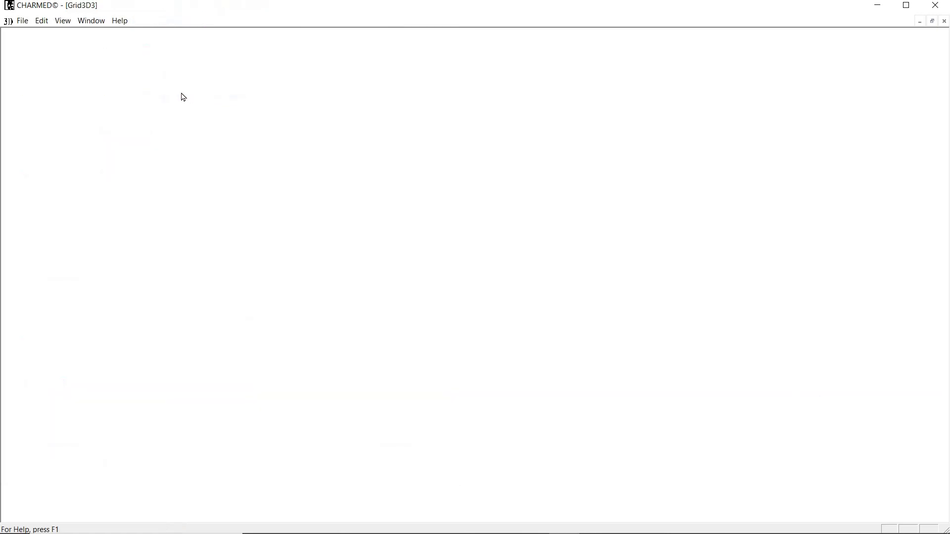
scroll(459, 353, "up", 5)
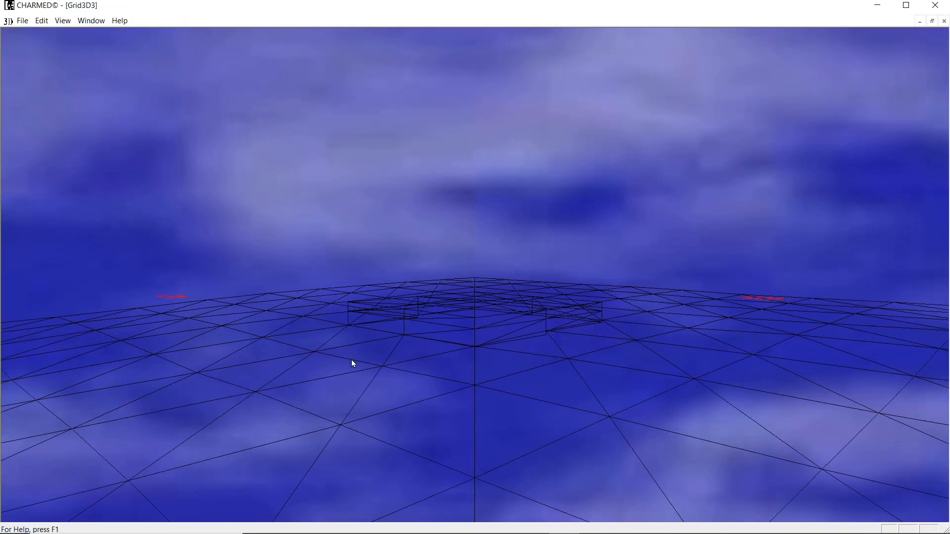
left_click_drag(374, 363, 376, 397)
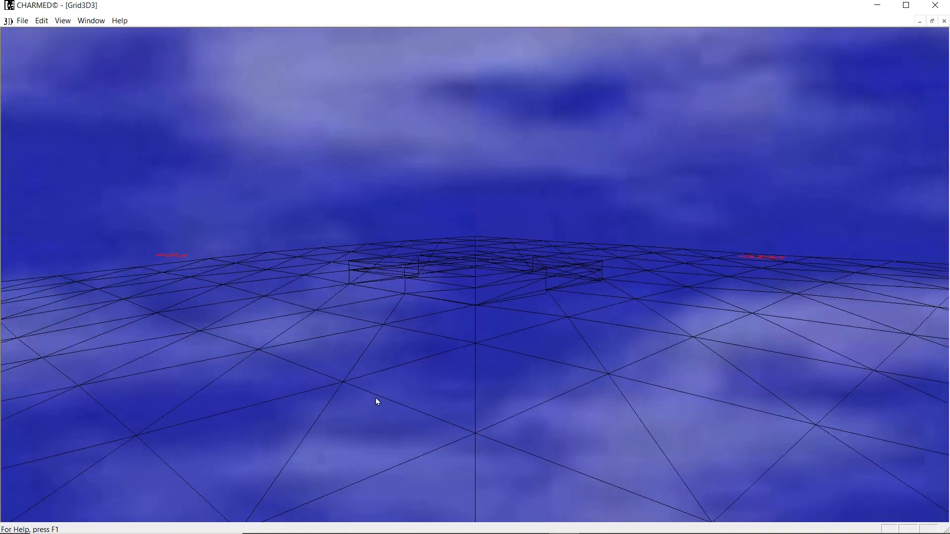
left_click_drag(489, 287, 477, 271)
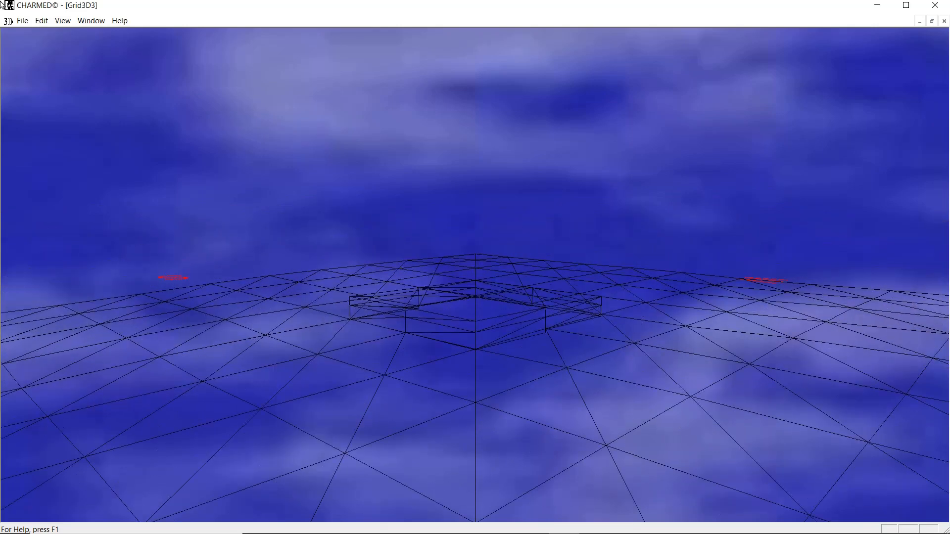
Load the map file Home1.map onto the terrain in the 3D display.
left_click(44, 22)
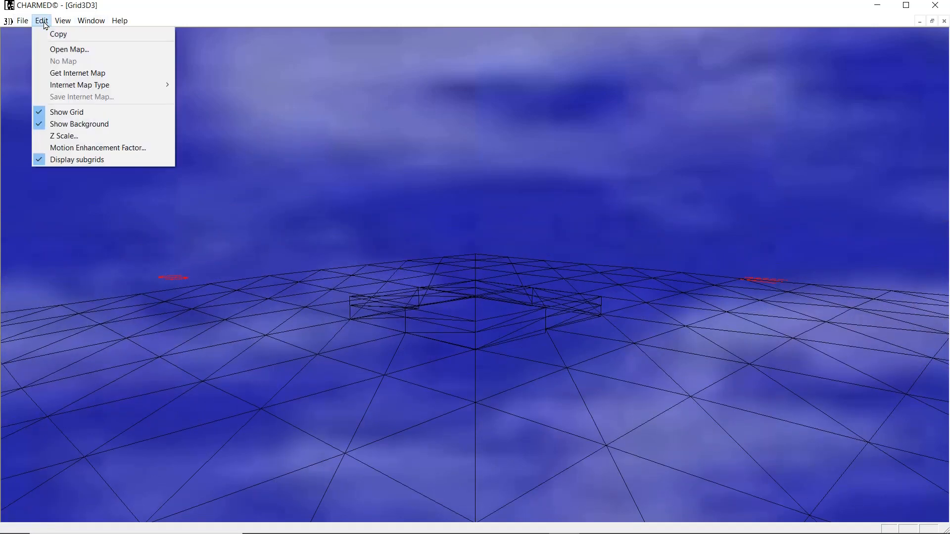
left_click(49, 50)
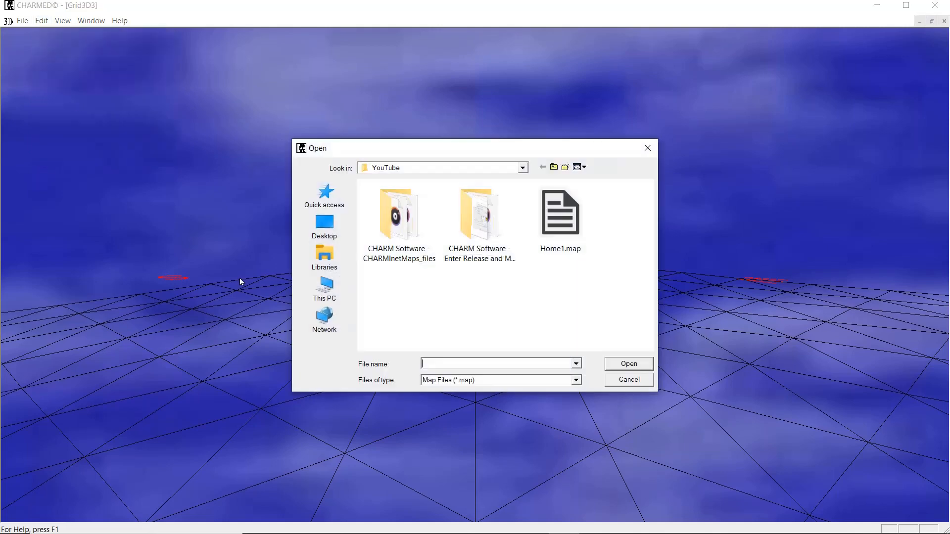
double_click(564, 217)
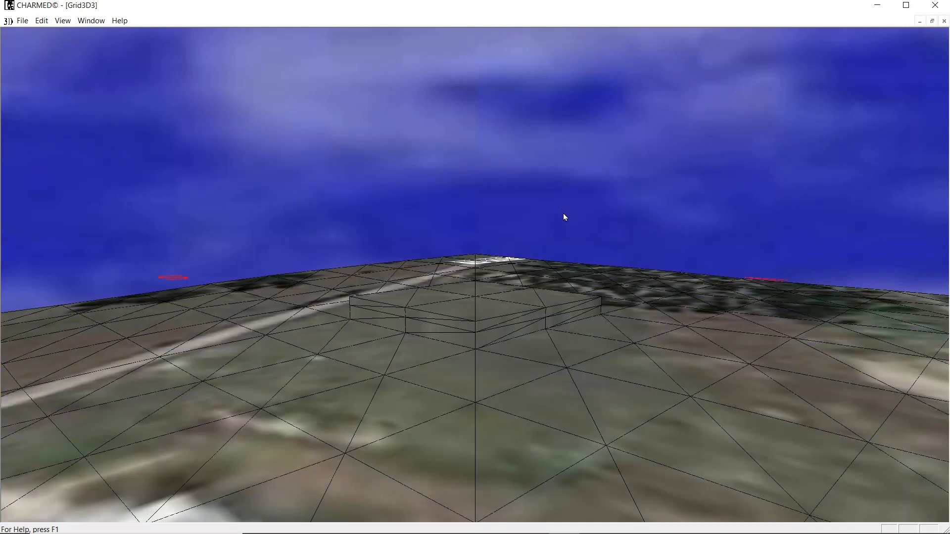
Examine the solid block on the mapped terrain from several sides, and close the 3D display.
left_click_drag(565, 218, 612, 316)
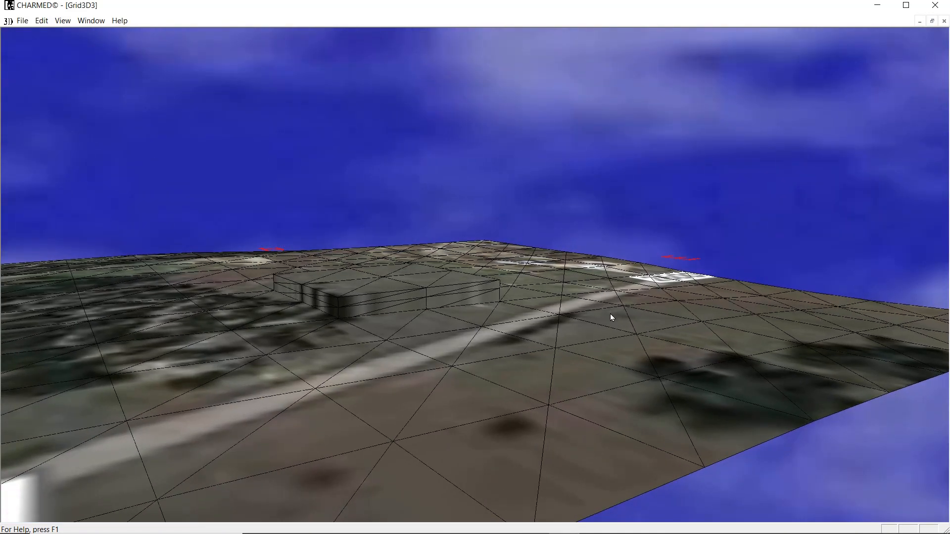
left_click_drag(495, 300, 631, 314)
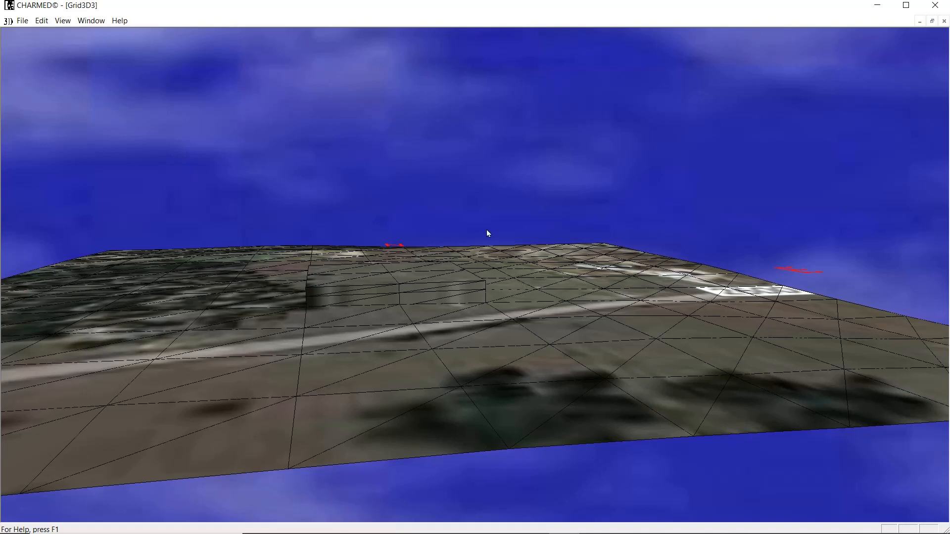
left_click(21, 23)
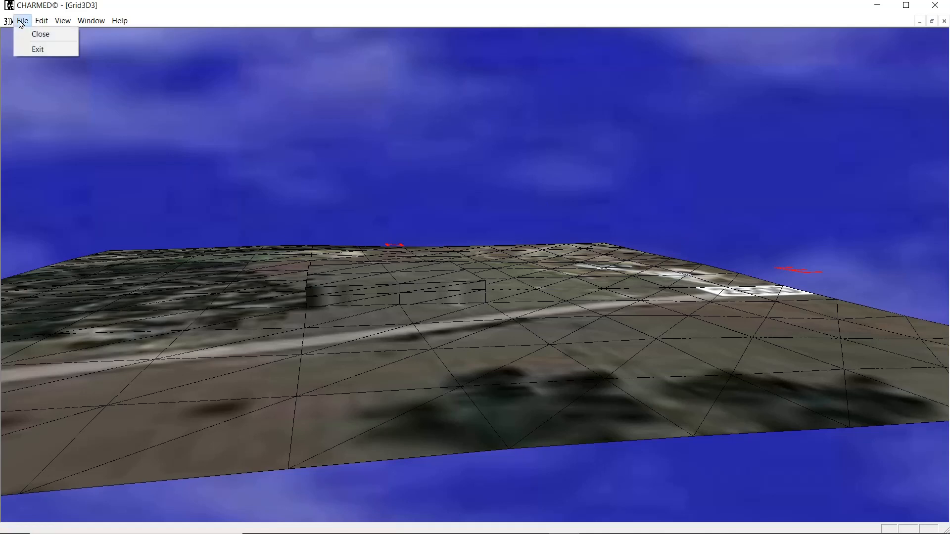
left_click(32, 34)
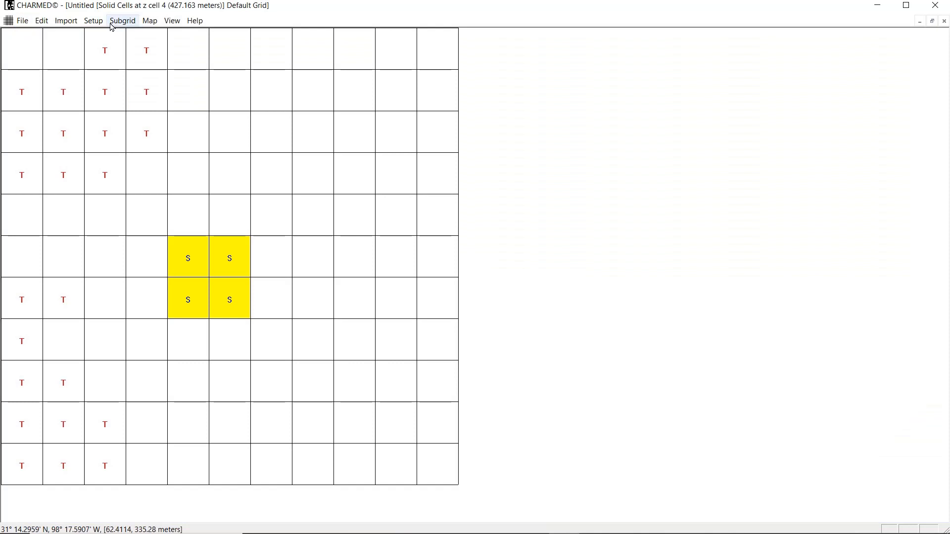
Clear the solid cells from the grid and set the displayed solid cell level to vertical cell 1.
left_click(92, 23)
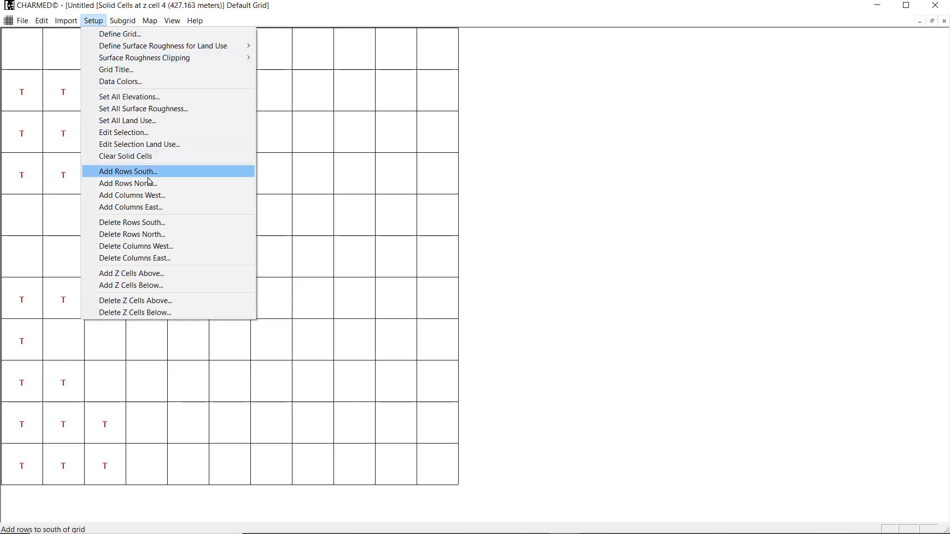
left_click(145, 157)
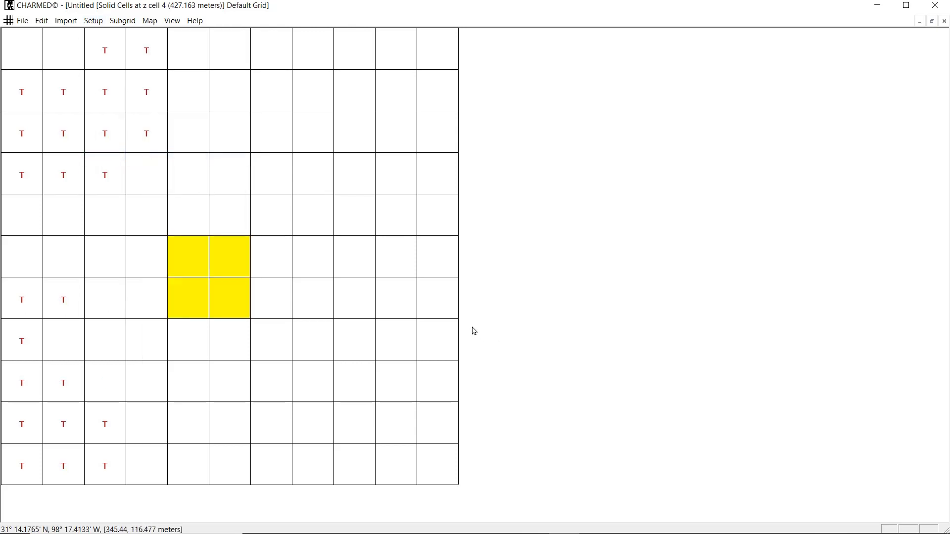
left_click(166, 22)
mouse_move(207, 34)
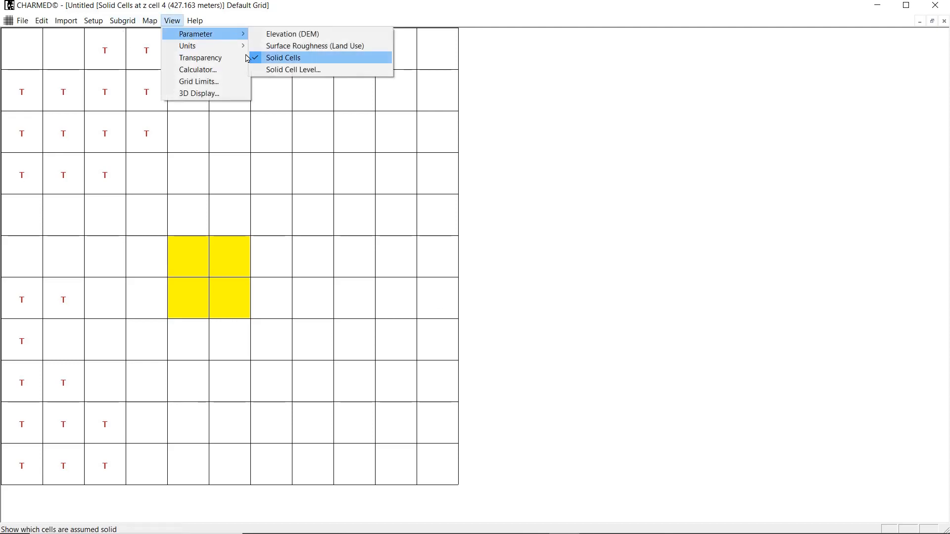
left_click(287, 70)
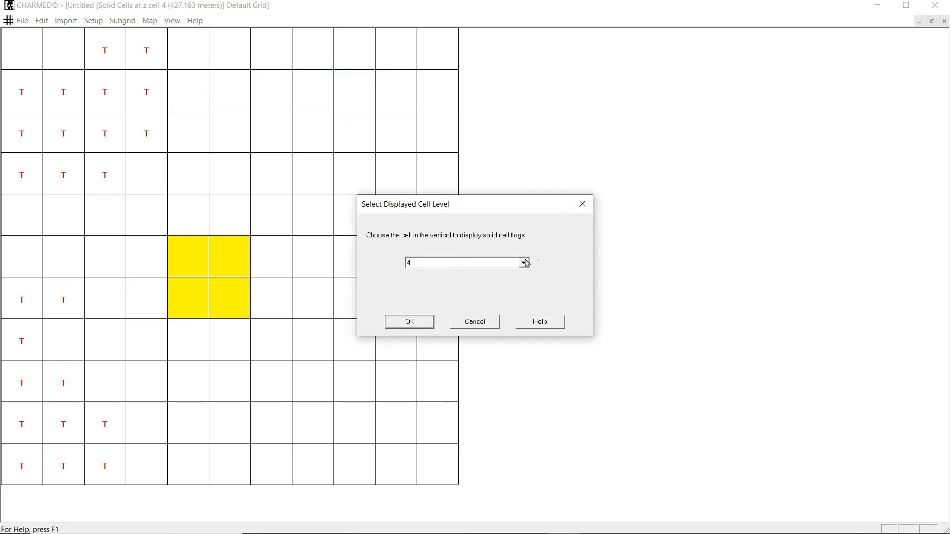
left_click(524, 262)
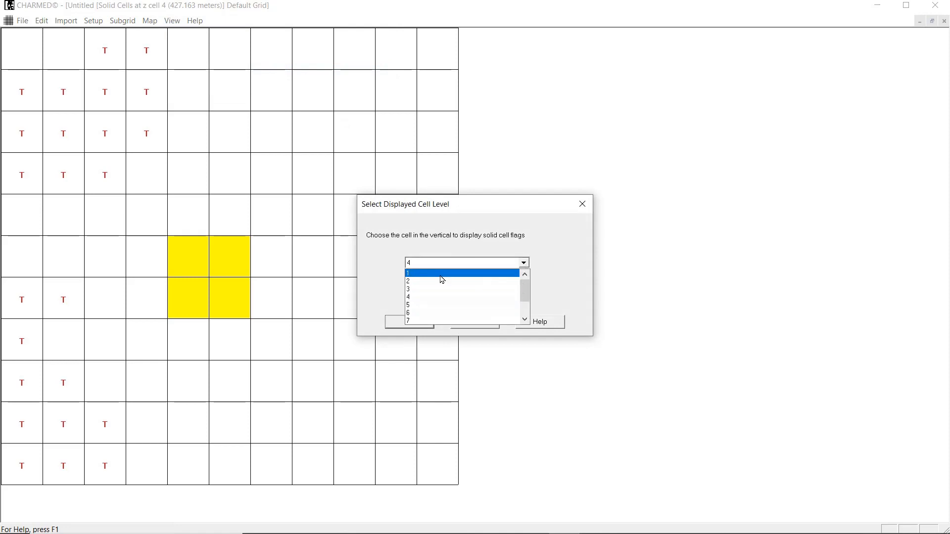
left_click(421, 274)
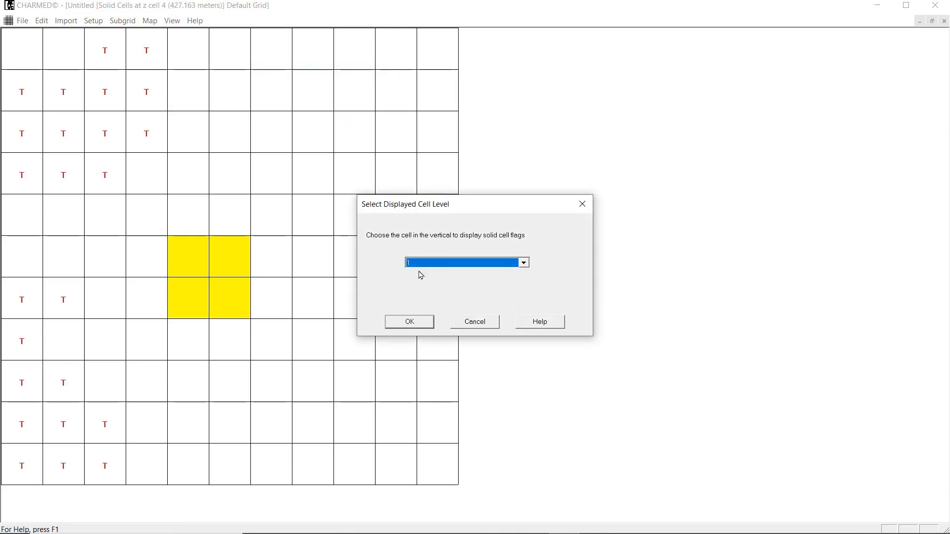
left_click(410, 322)
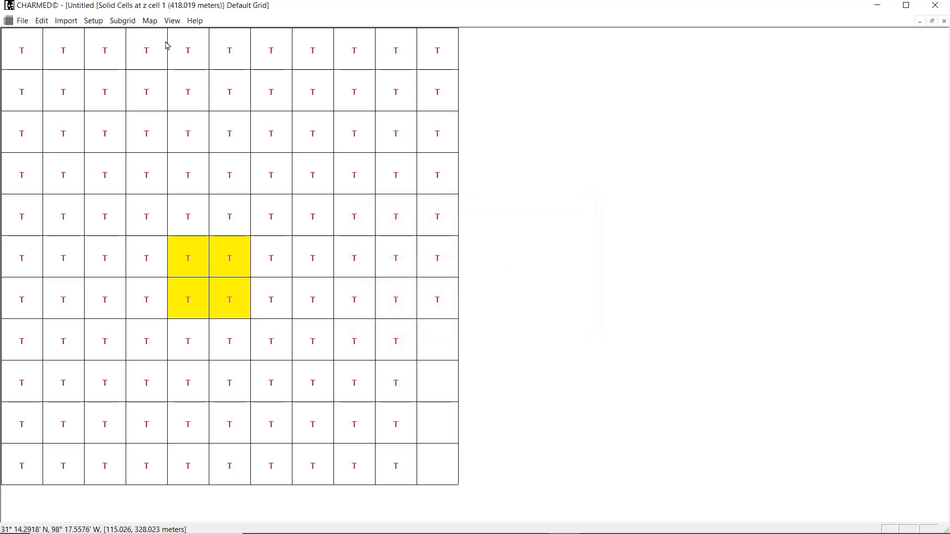
Switch the displayed grid parameter from solid cells to elevation (DEM).
left_click(172, 23)
mouse_move(180, 40)
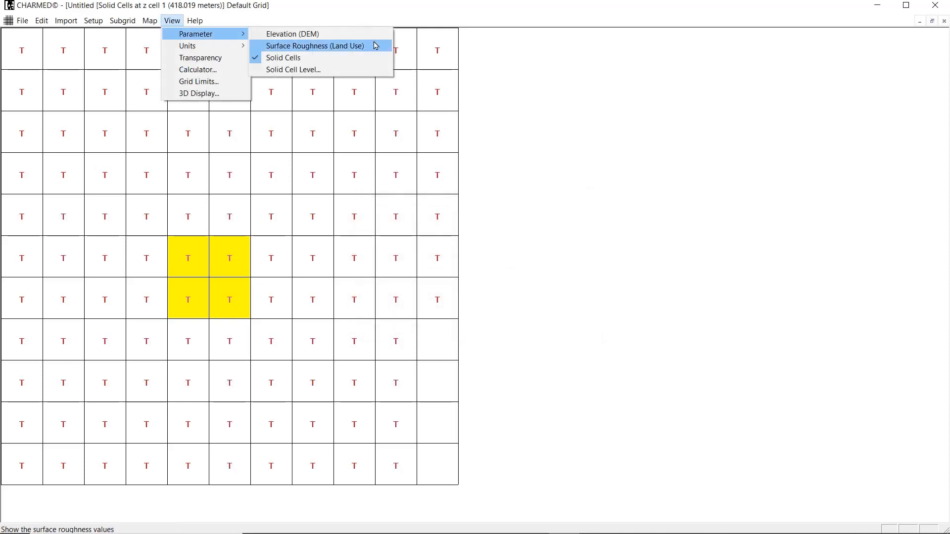
left_click(313, 35)
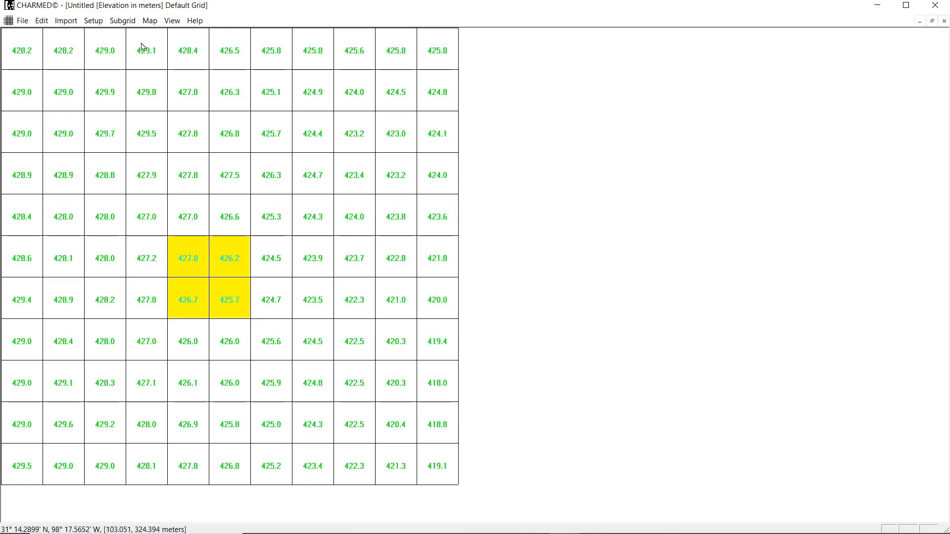
Review the subgrid definition options for the selected cells, and dismiss them without creating a subgrid.
left_click(123, 22)
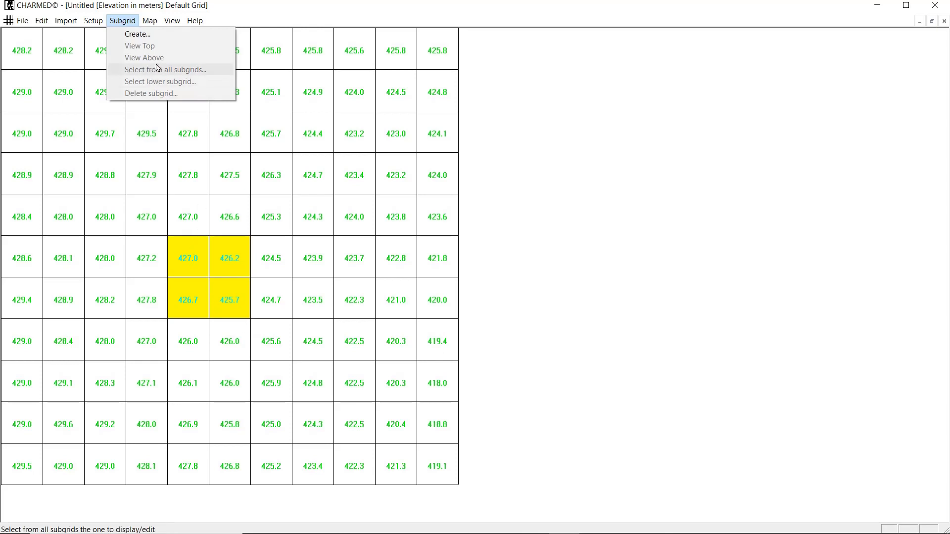
left_click(138, 34)
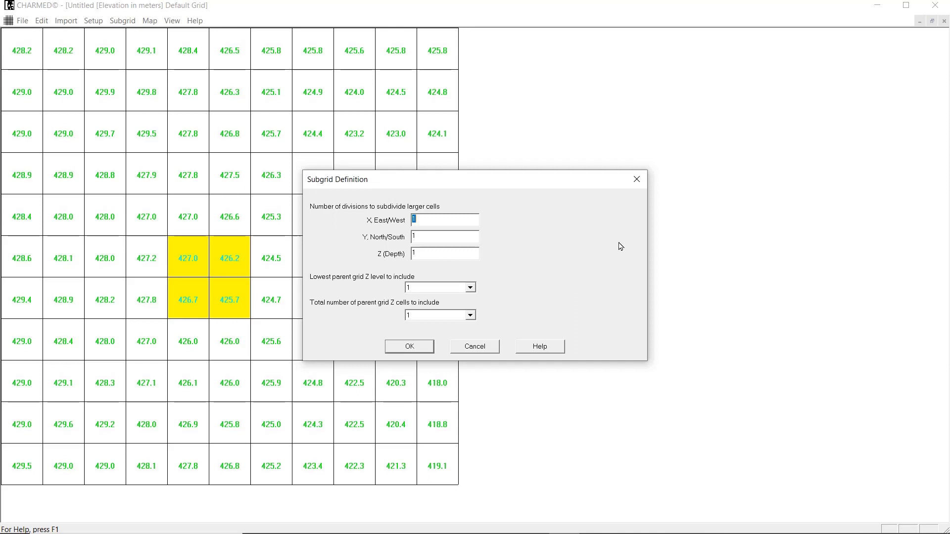
left_click(475, 346)
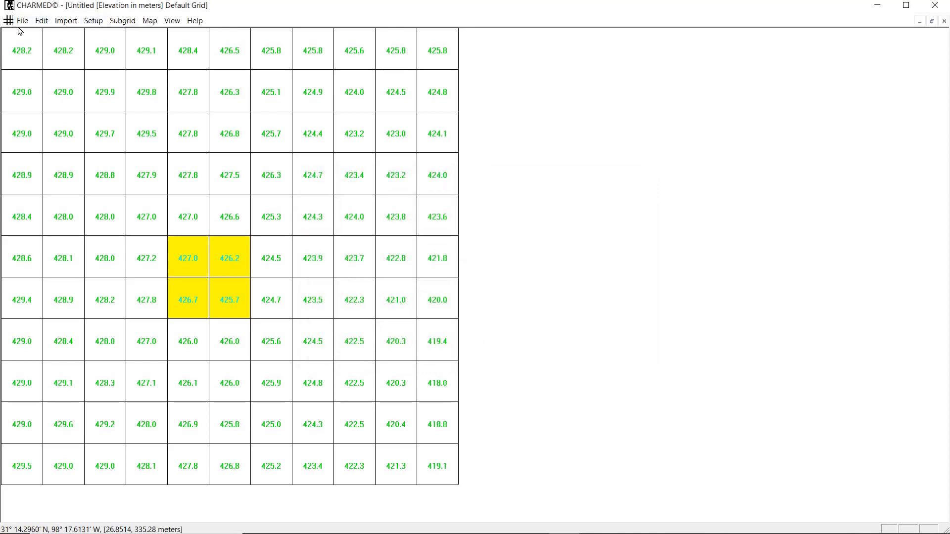
Load the map file Home1.map from the YouTube folder as the background of the elevation grid.
left_click(151, 22)
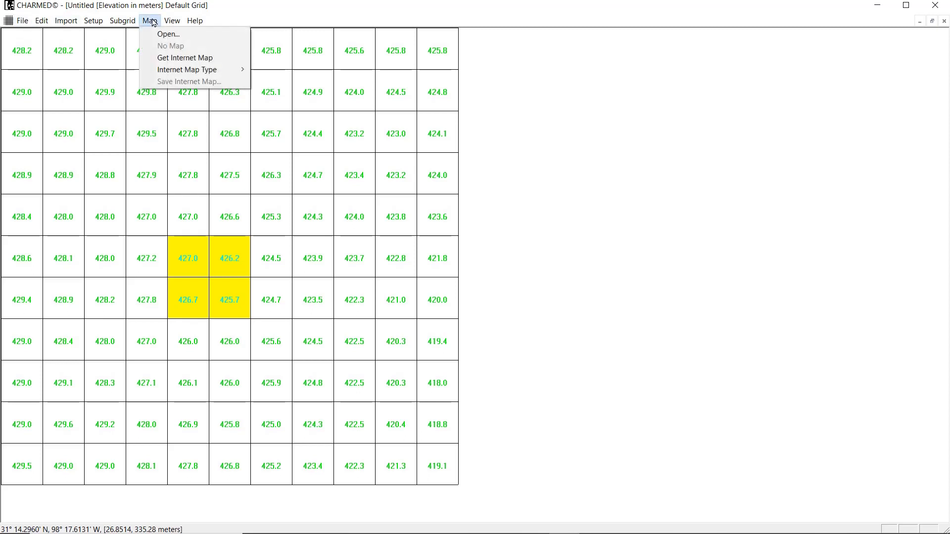
left_click(156, 35)
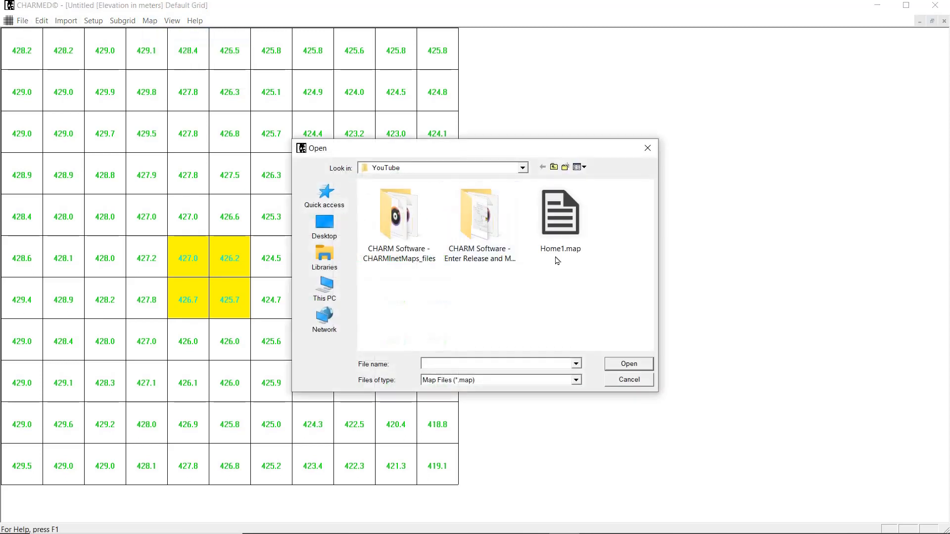
left_click(548, 229)
double_click(546, 226)
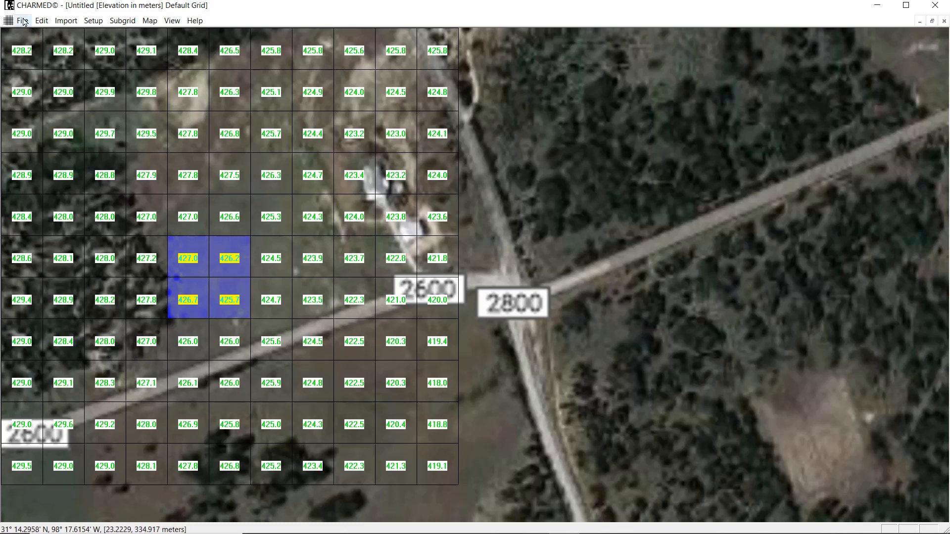
Set the grid title to Home Area.
left_click(90, 22)
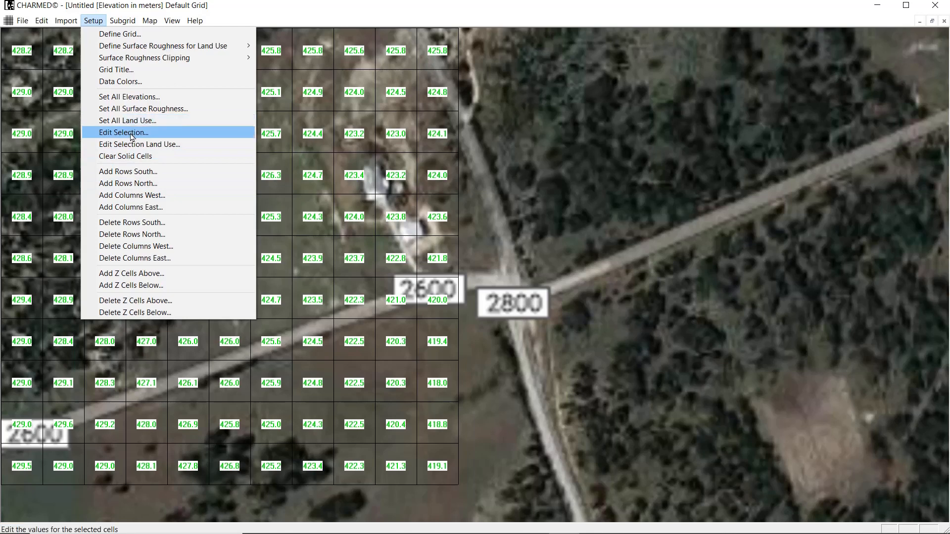
left_click(128, 77)
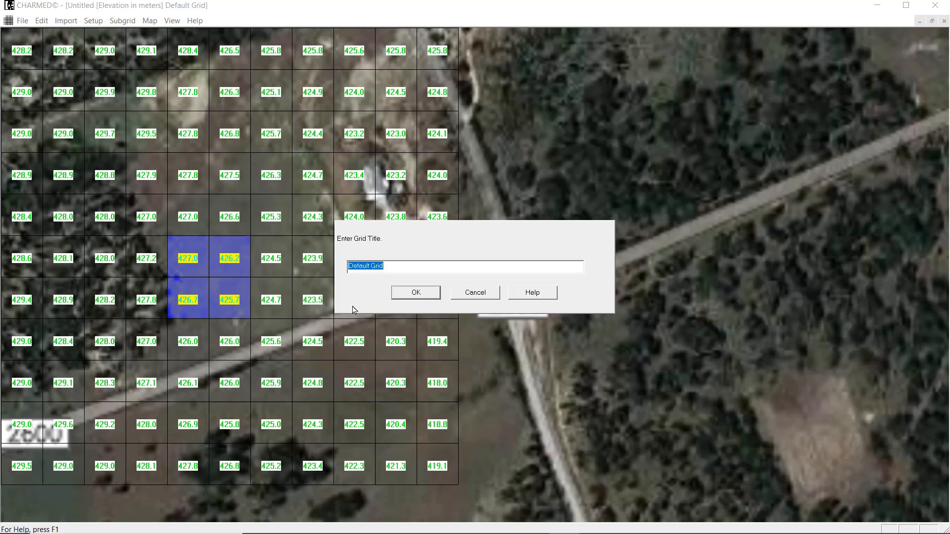
type("Home Area")
left_click(418, 292)
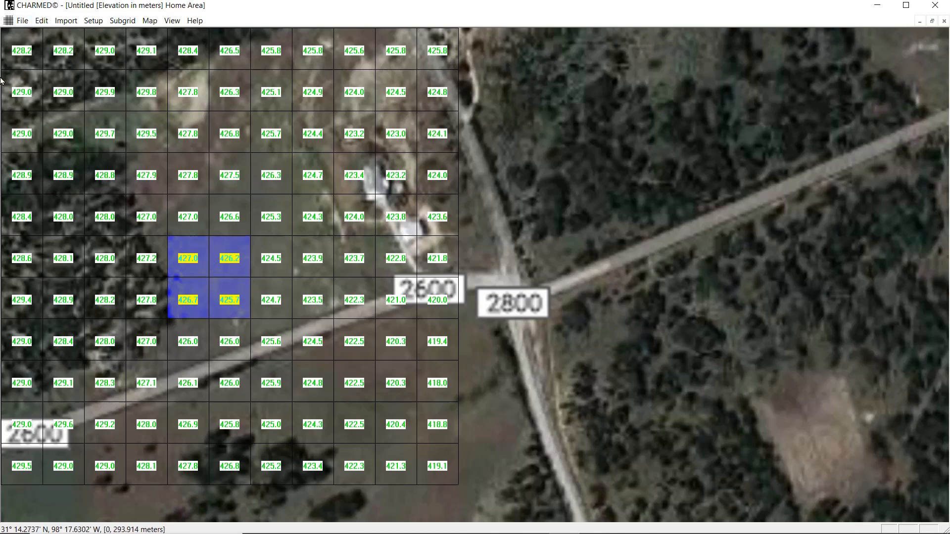
Save the grid in the Lometa folder as a grid file (*.grd) named HomeArea 6.
left_click(20, 21)
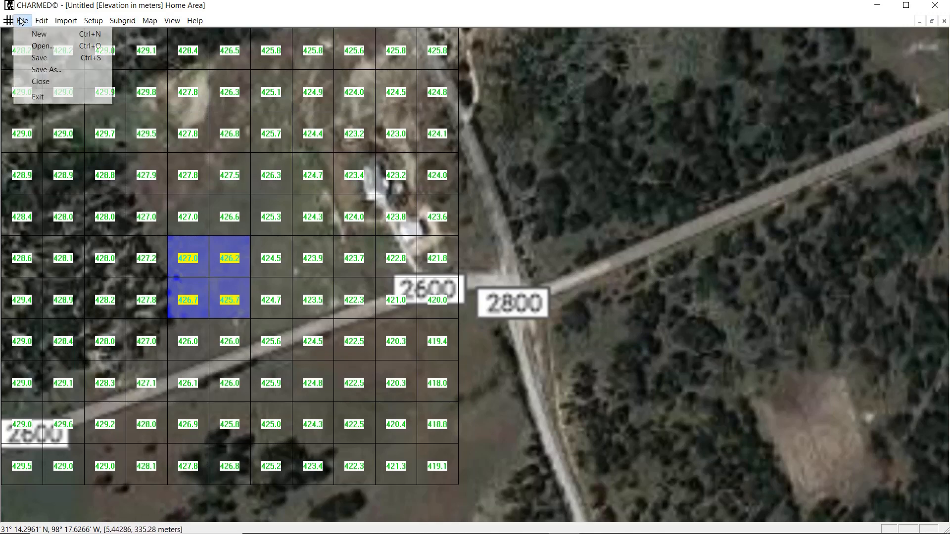
left_click(45, 70)
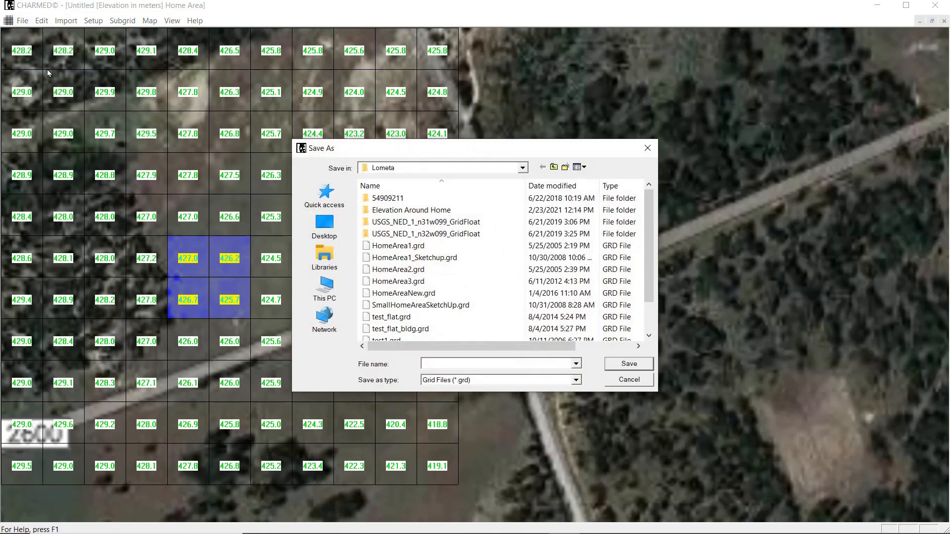
type("Home")
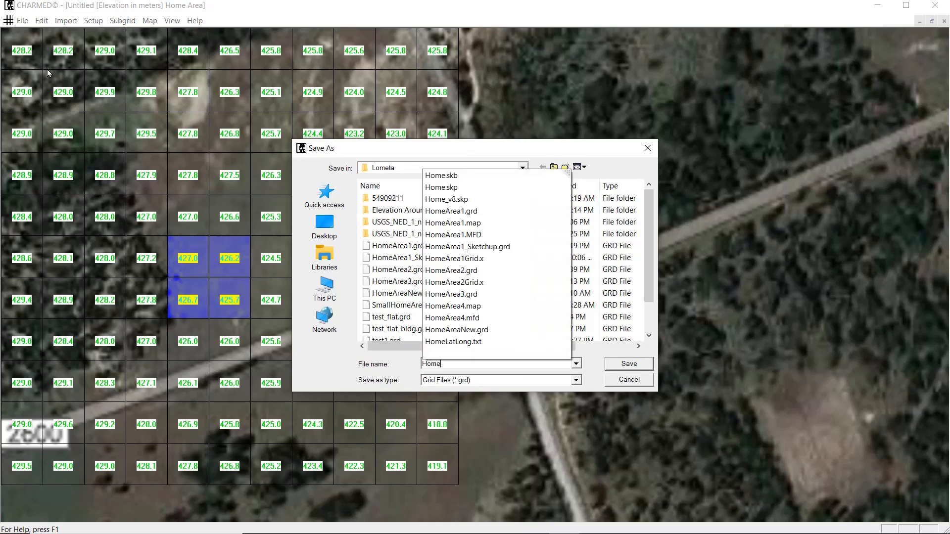
type("Area")
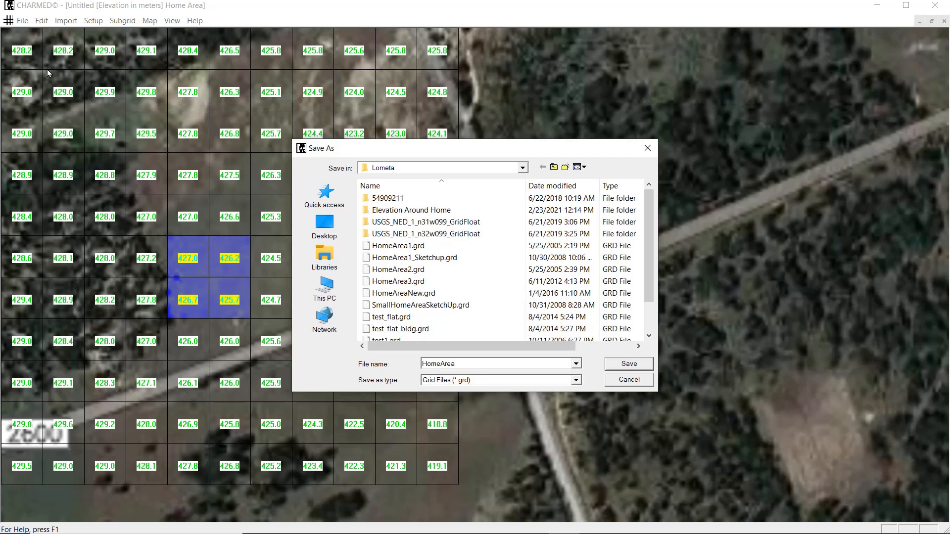
type(" 6")
key("Return")
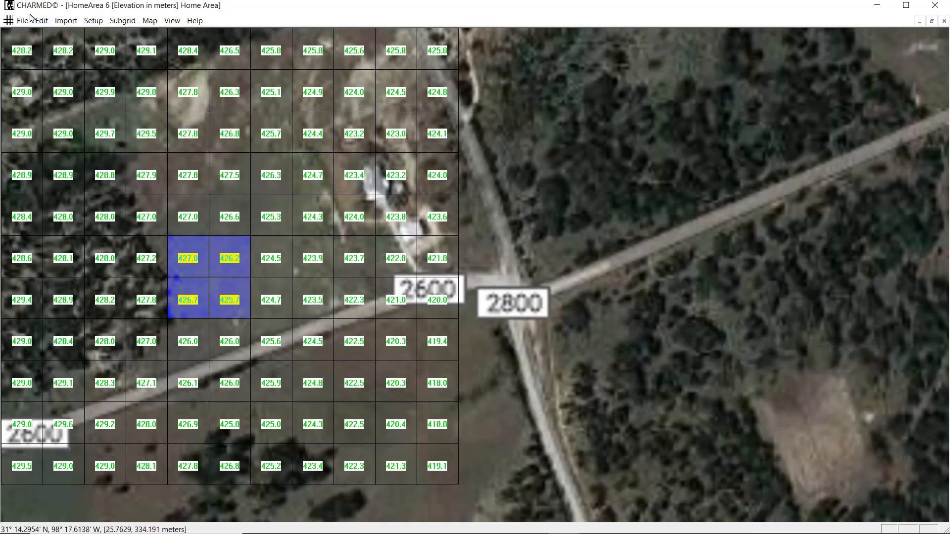